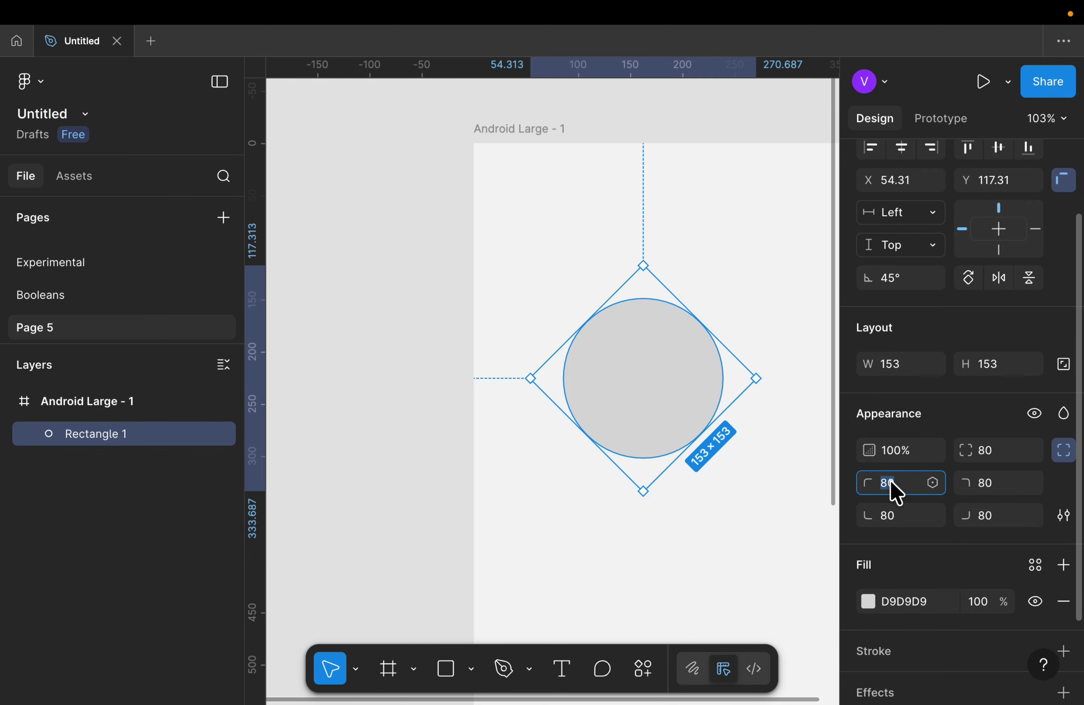
Set the radius of the square's uppermost corner to 10, turning the circle into a teardrop
text(0)
key(Return)
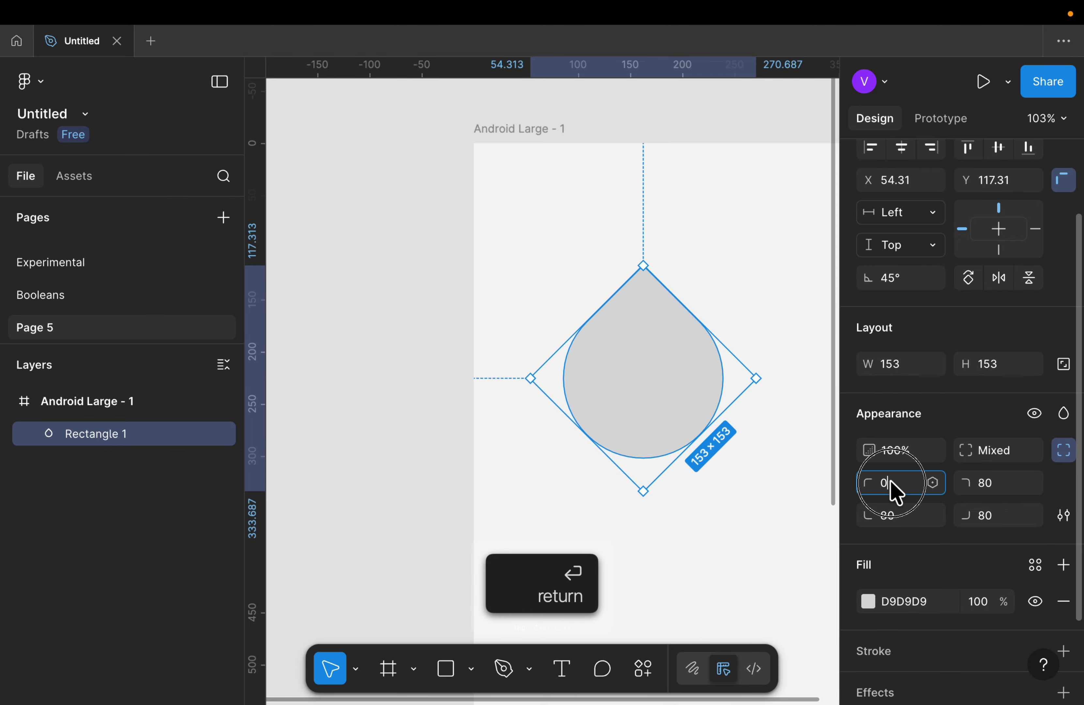
click(892, 489)
text(10)
key(Return)
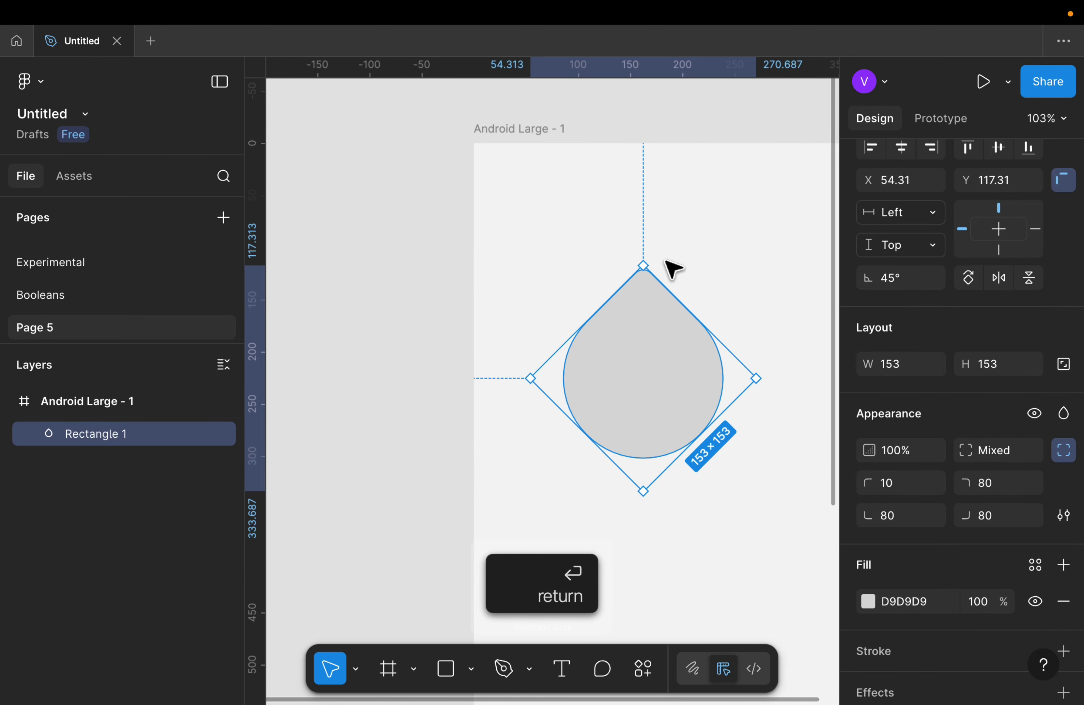
Rotate the teardrop to 75°, duplicate it in place and rotate the copy to 45°
drag(639, 252, 549, 280)
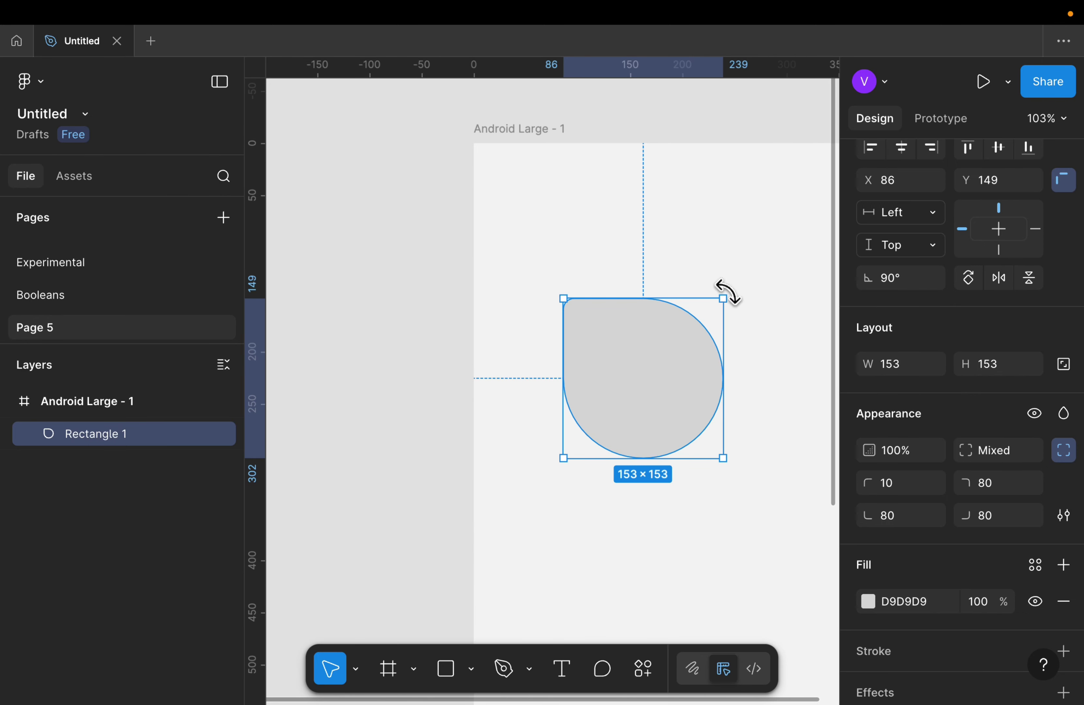
drag(730, 294, 752, 308)
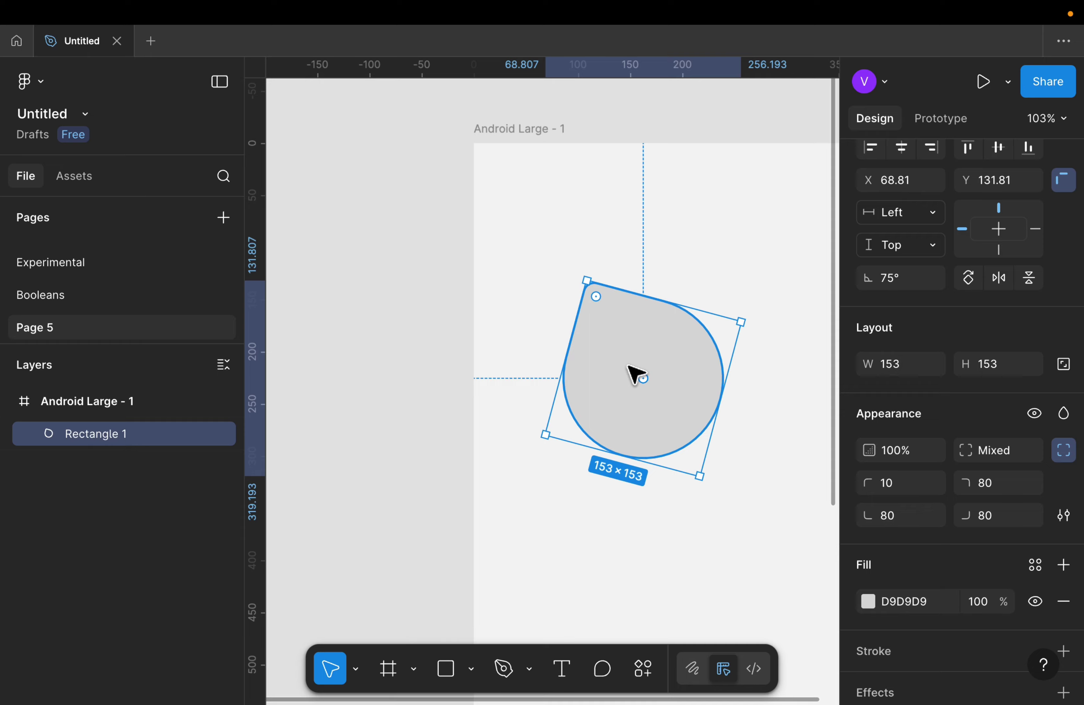
key(super+d)
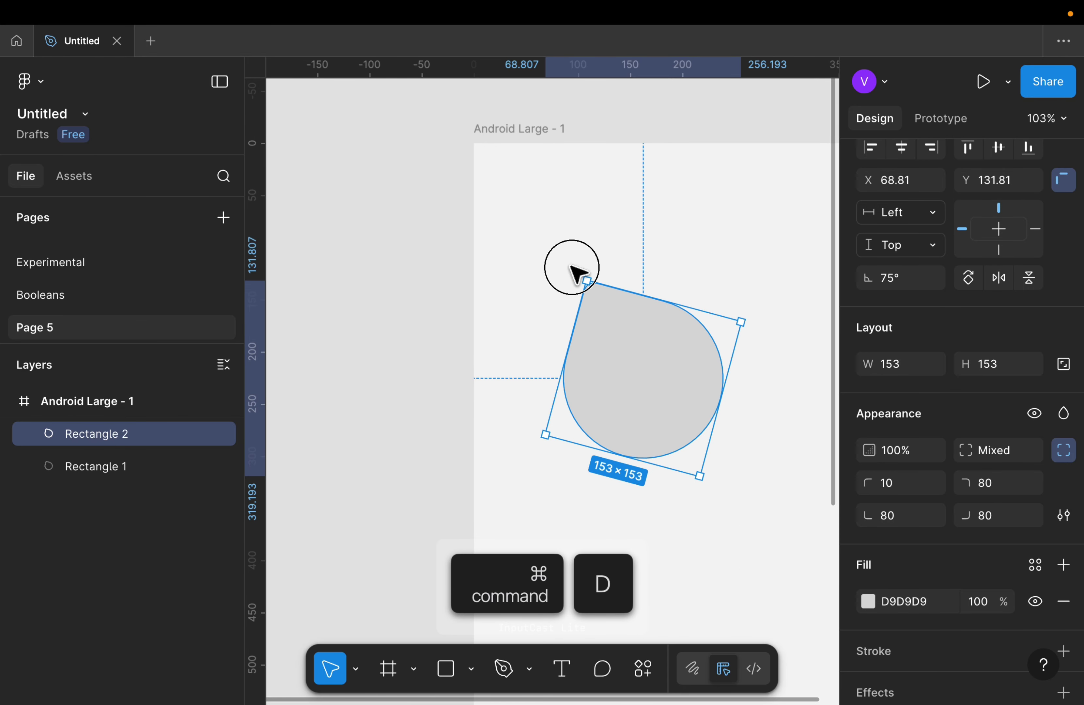
drag(586, 275, 639, 266)
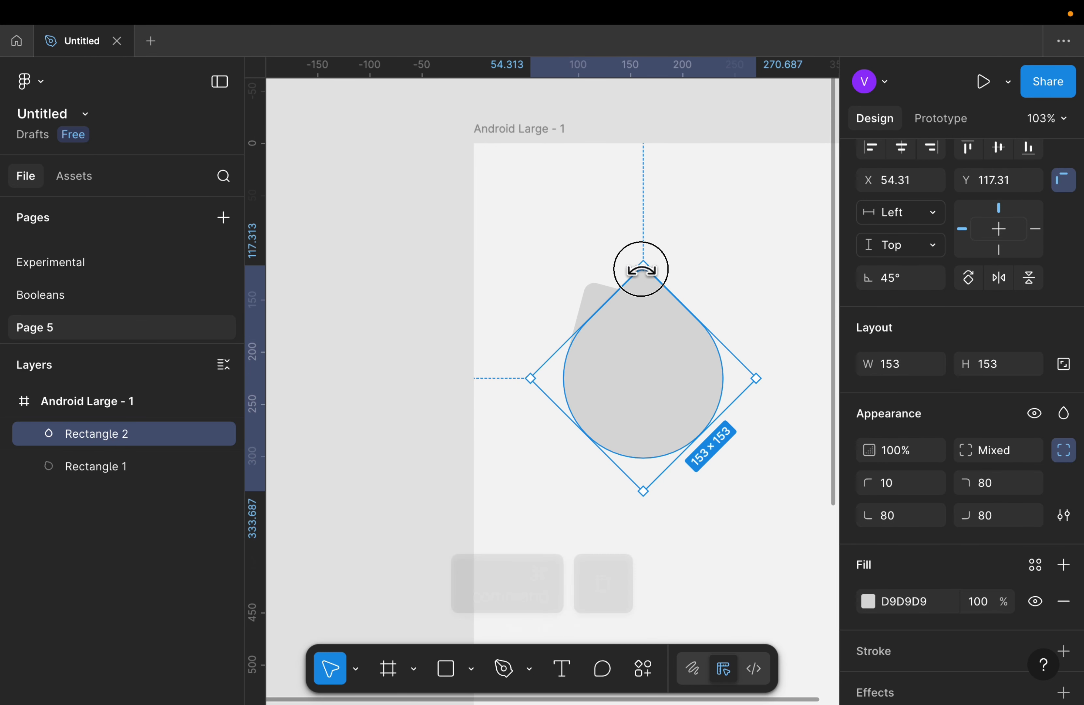
click(501, 368)
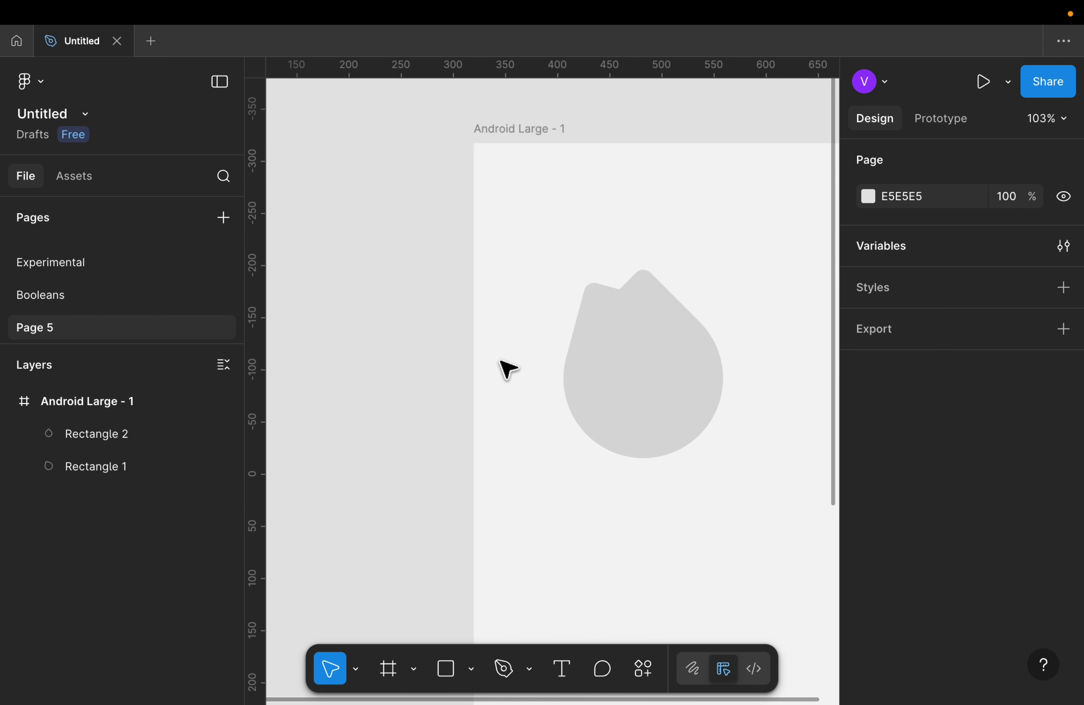
Select both teardrops and move them together to the centre of the Android Large - 1 frame
scroll(504, 368, down, 3)
scroll(513, 371, down, 2)
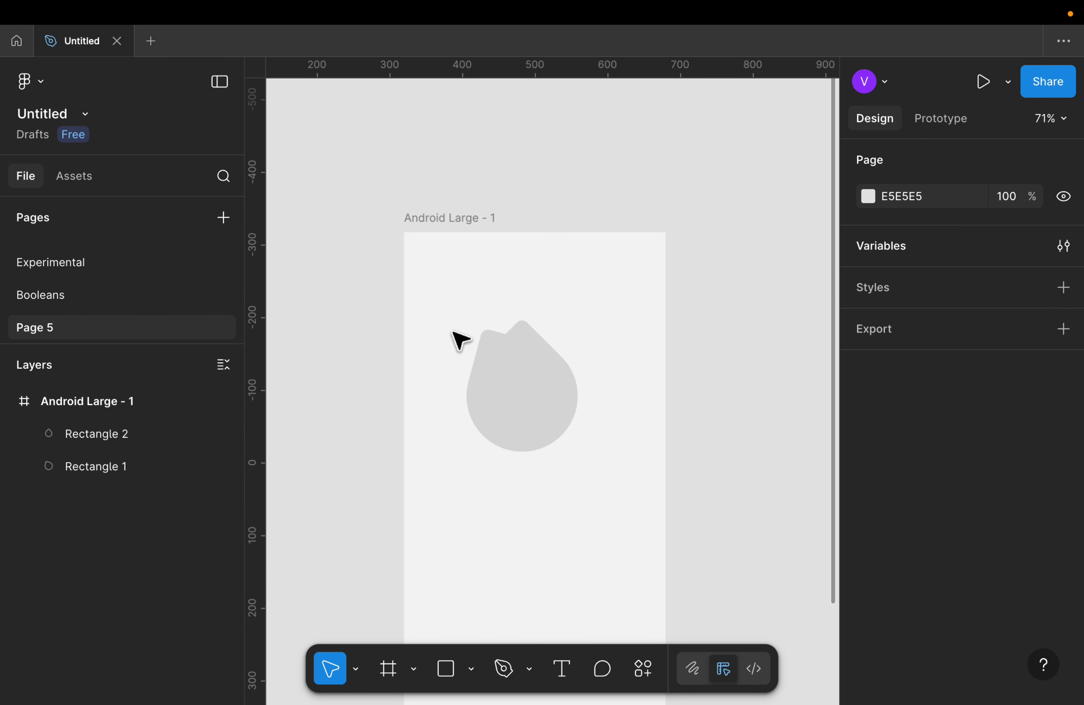
drag(453, 333, 591, 458)
scroll(591, 458, down, 3)
drag(535, 249, 554, 380)
scroll(553, 380, up, 5)
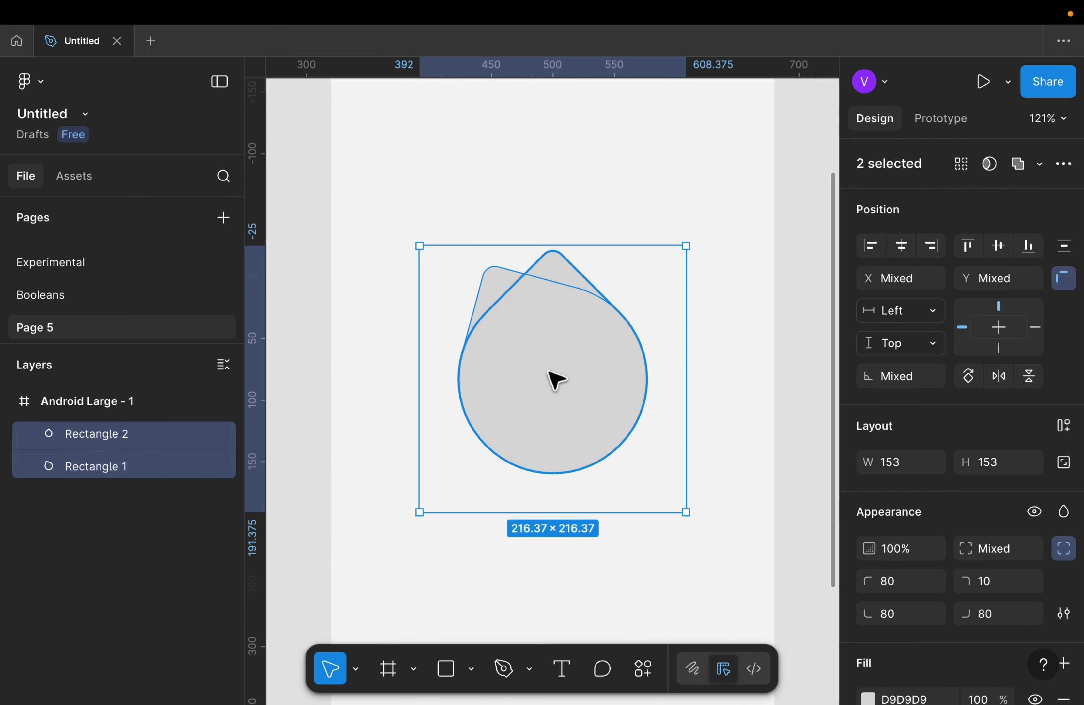
Give the front teardrop a linear gradient fill and set its 0% stop to orange FF8800
click(555, 380)
scroll(1063, 565, down, 3)
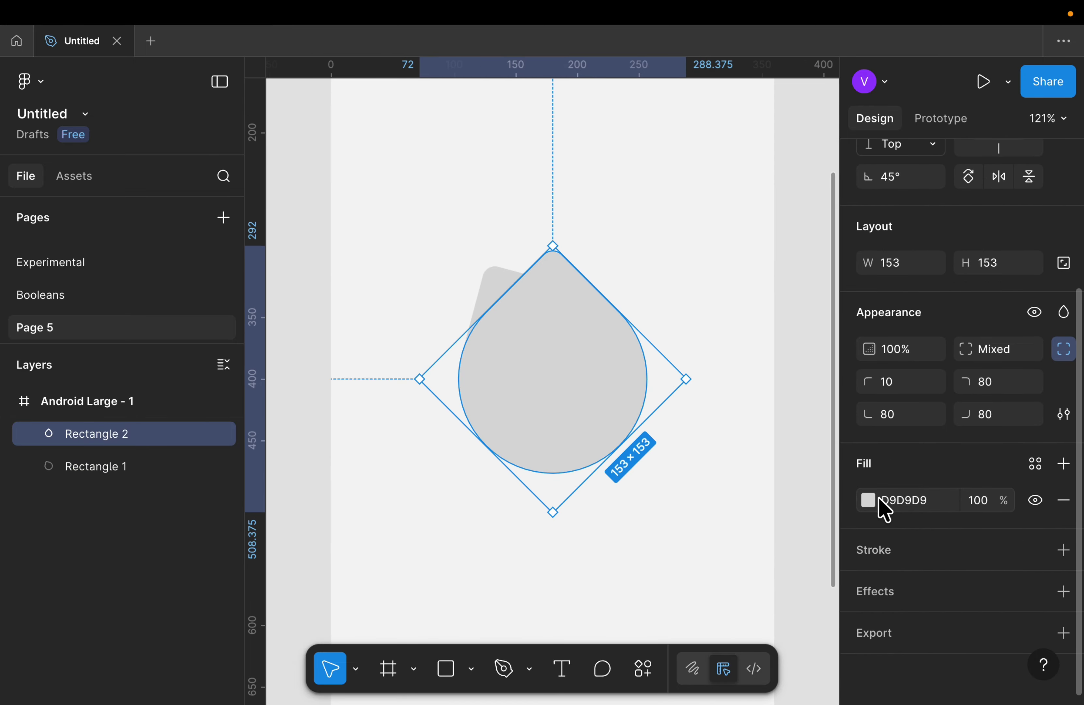
click(869, 500)
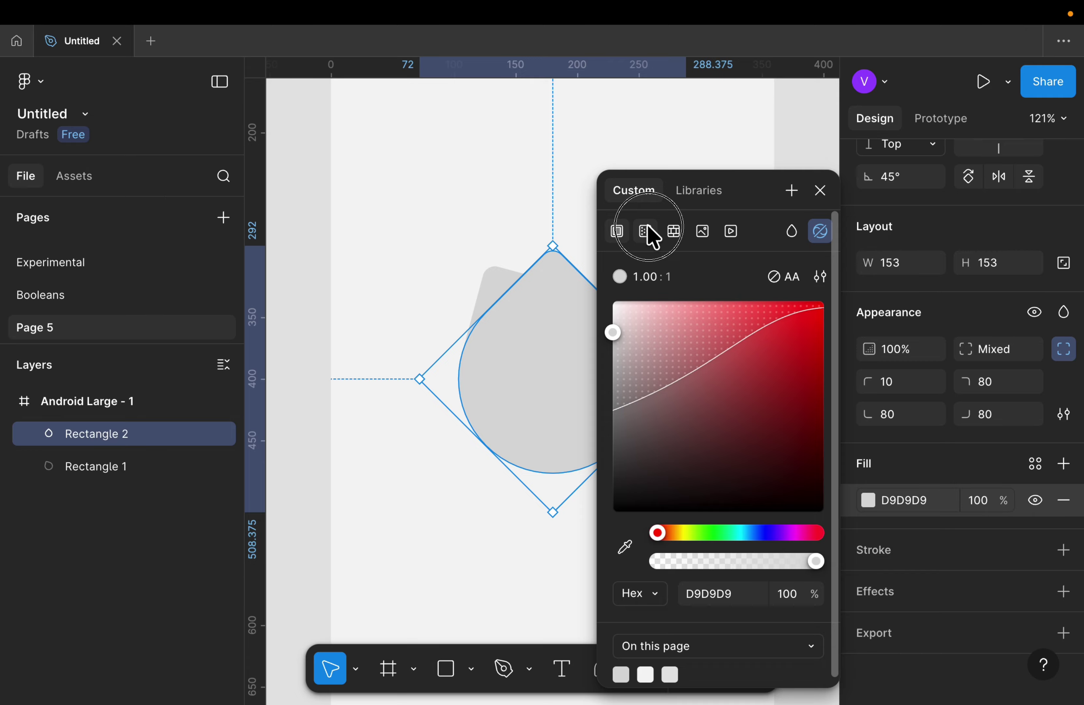
click(652, 238)
click(686, 411)
drag(544, 293, 737, 226)
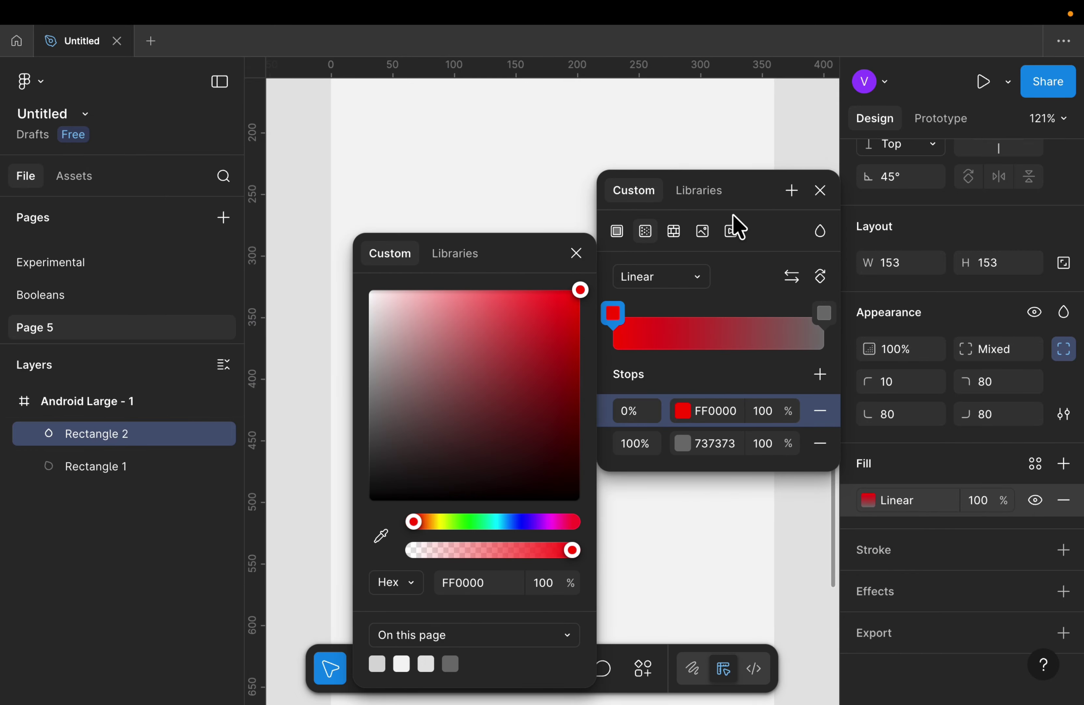
drag(440, 522, 428, 522)
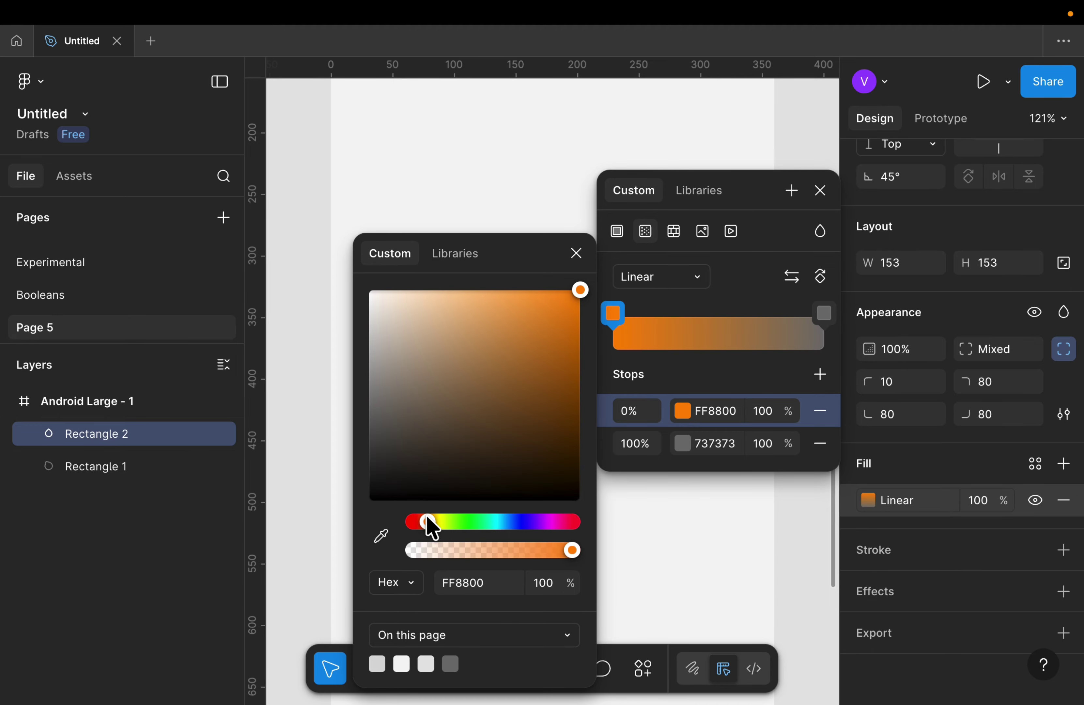
Set the gradient's 100% stop to orange FF8C00 and finish editing the fill
click(825, 313)
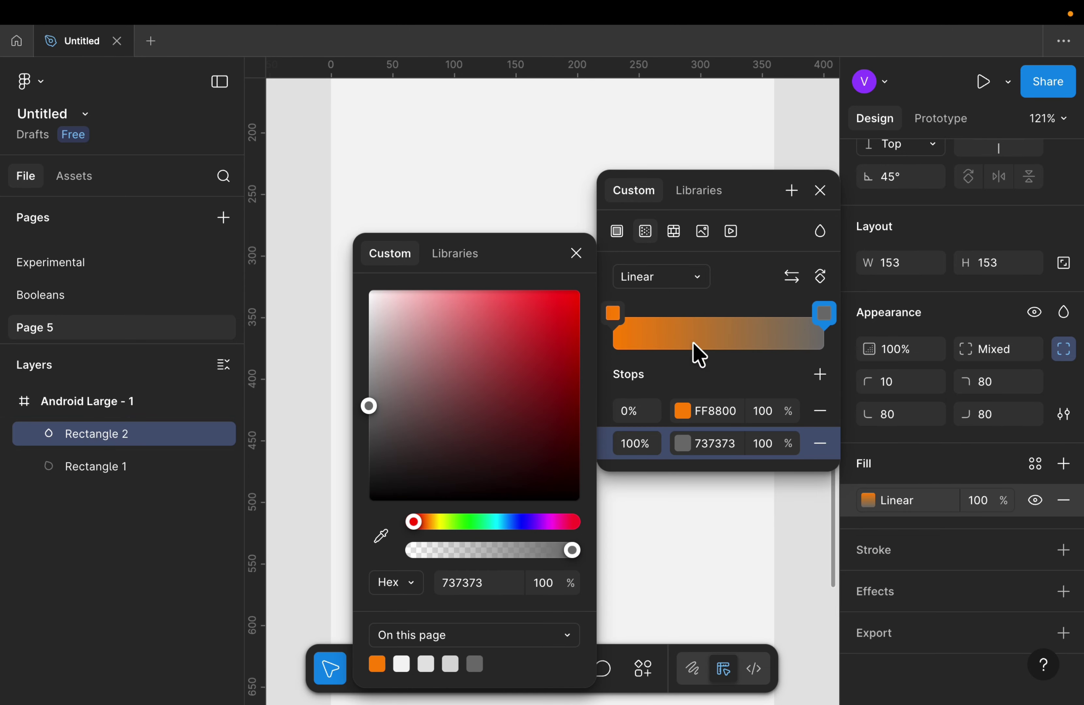
click(430, 522)
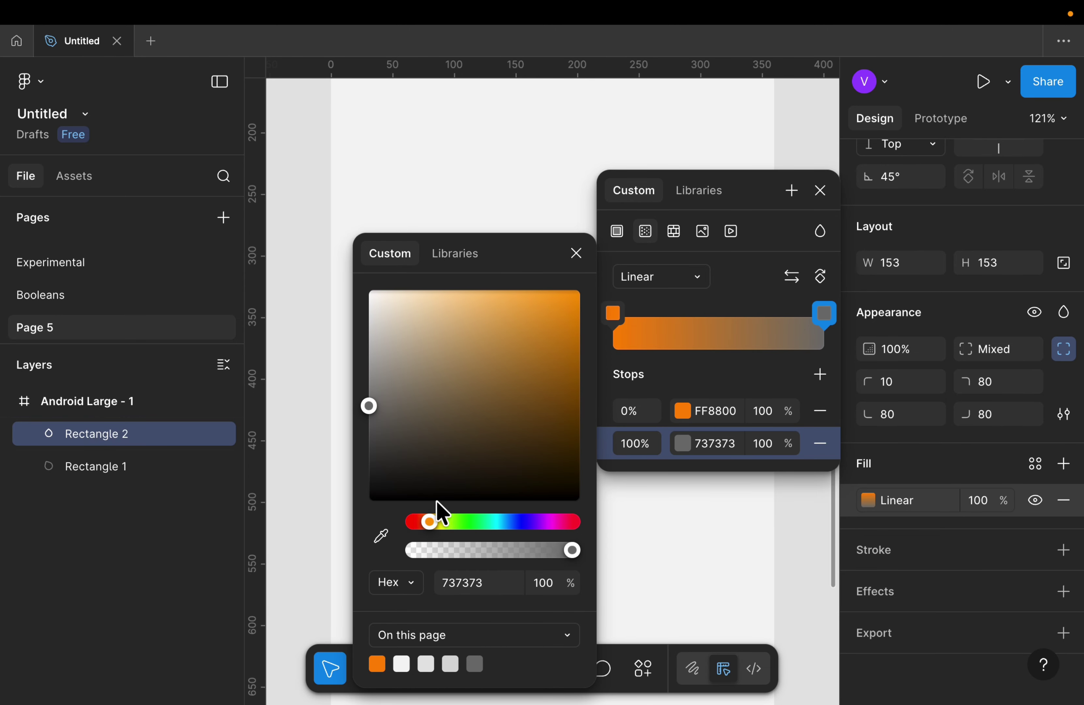
drag(506, 355, 580, 290)
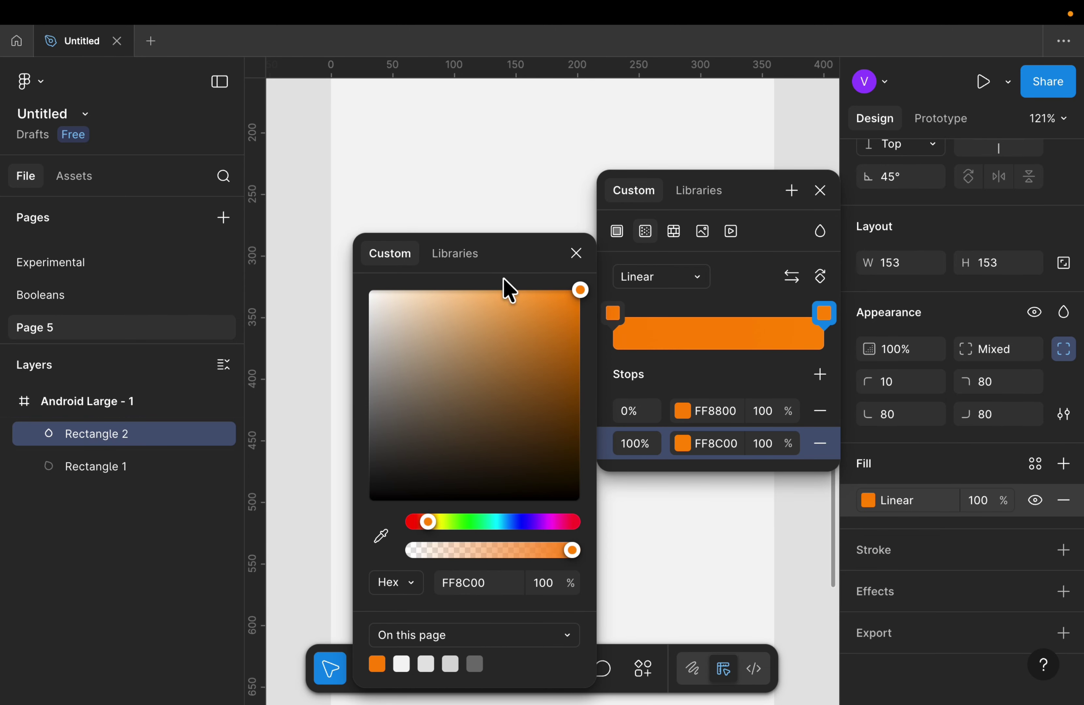
click(315, 367)
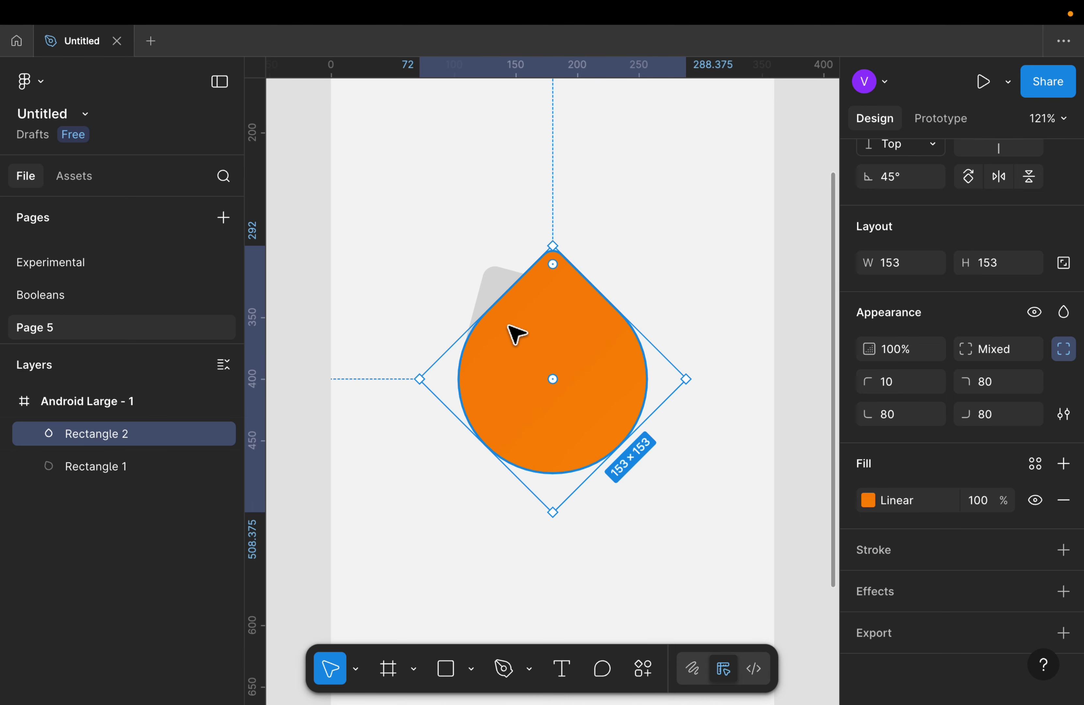
Fill the back teardrop with the orange sampled from the front teardrop's tip
click(494, 294)
click(868, 500)
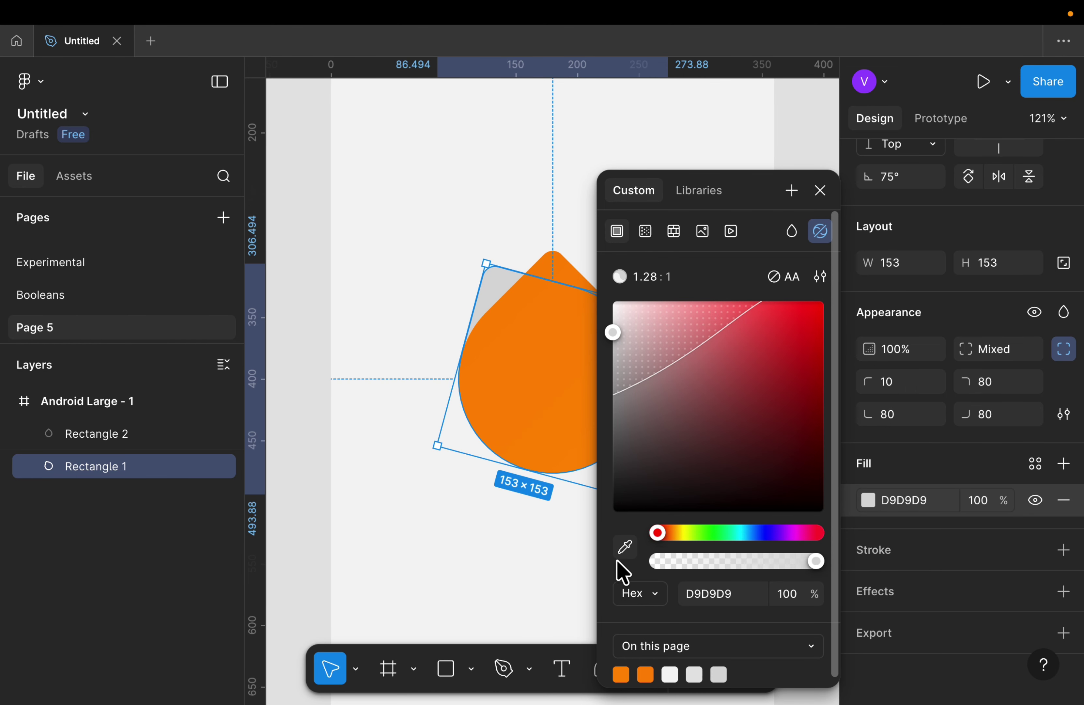
click(625, 547)
click(554, 256)
click(387, 315)
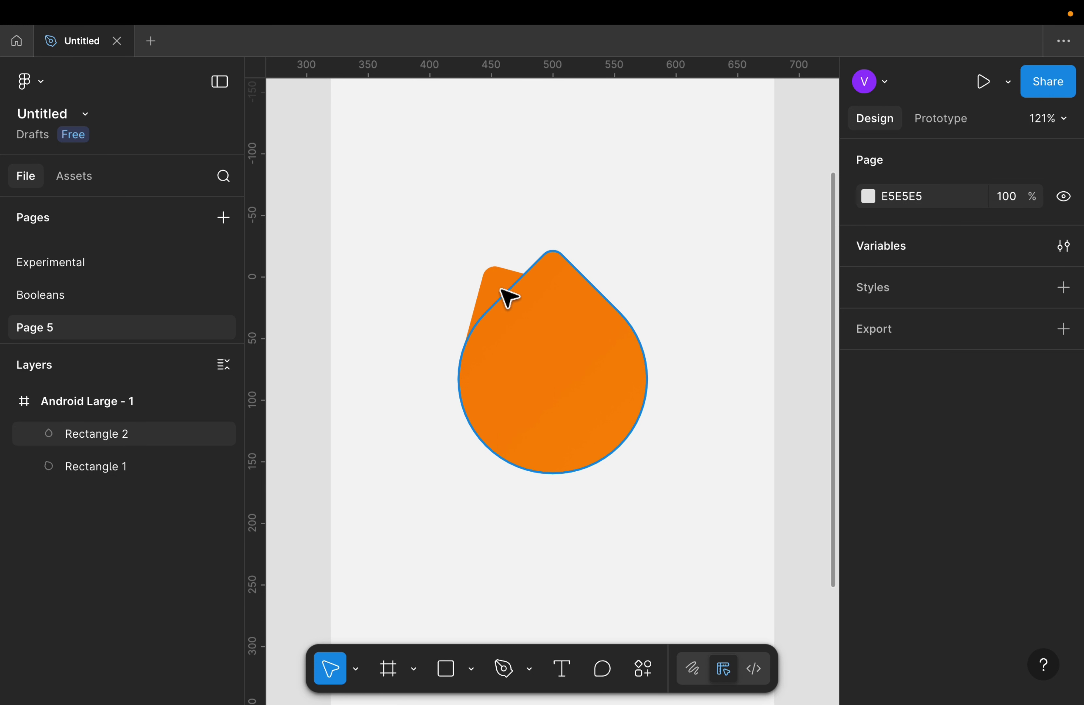
Duplicate the front teardrop and scale the copy down to about 50.6 × 50.6 in the flame's lower middle
click(496, 279)
shift+click(552, 269)
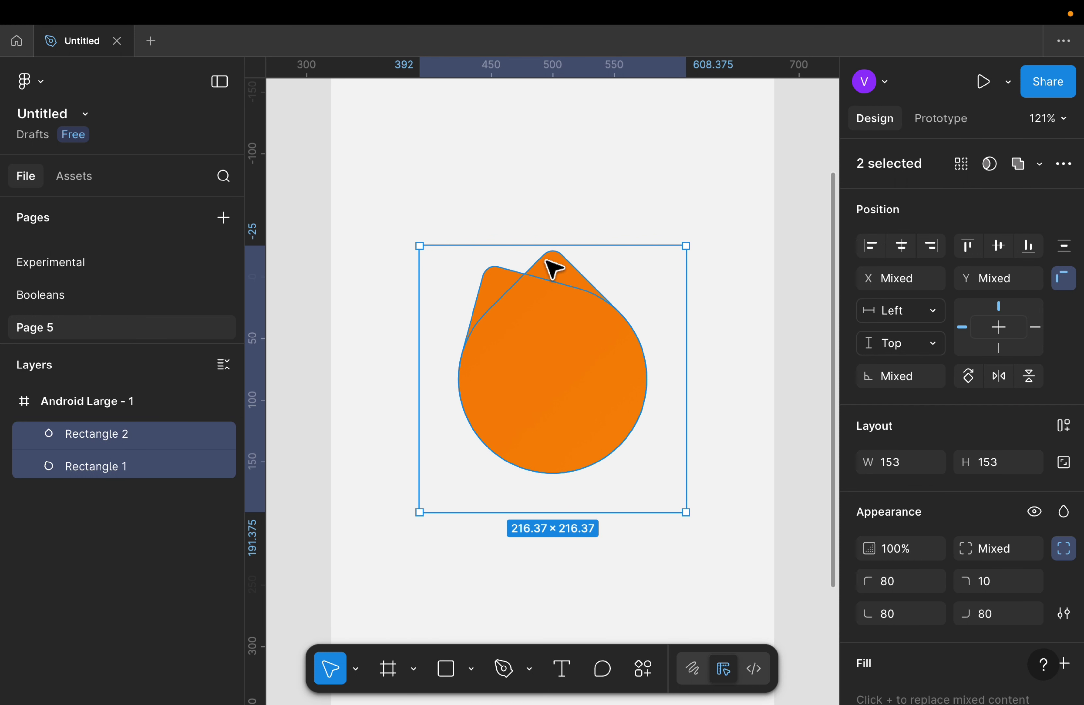
click(553, 268)
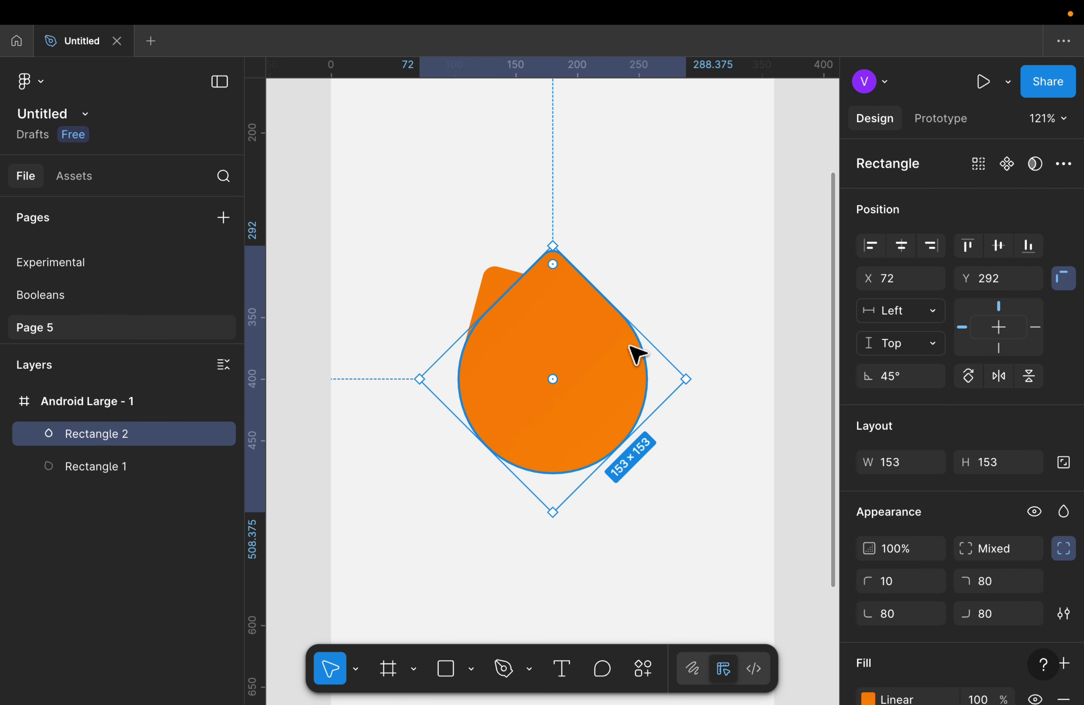
key(super+d)
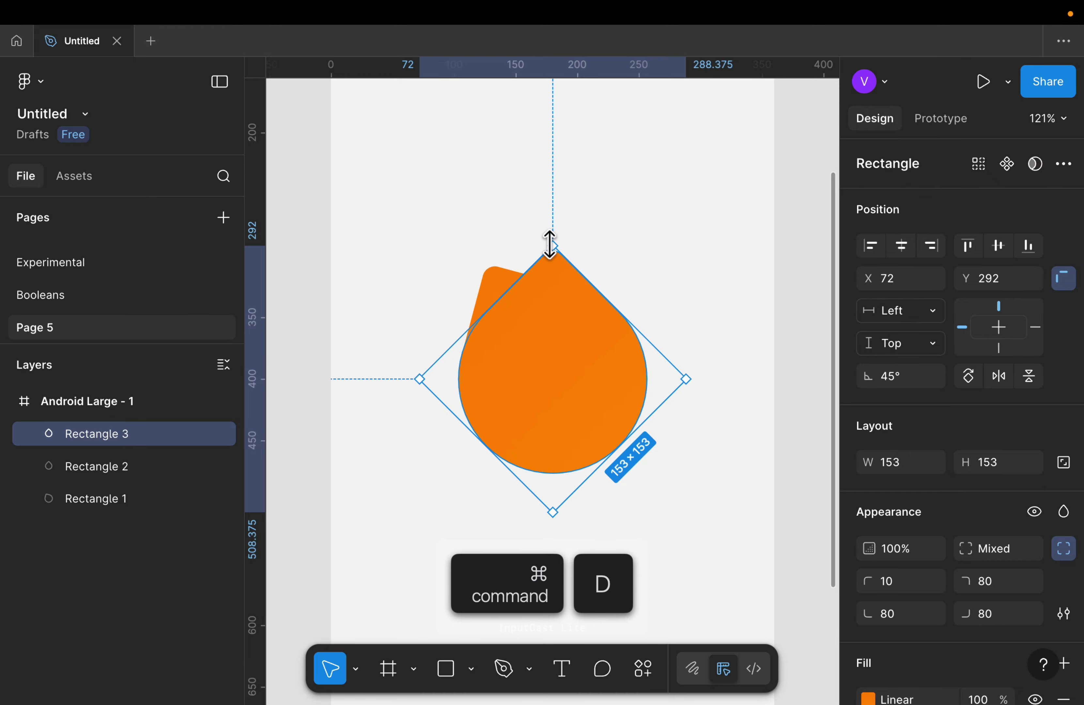
mouse_move(551, 245)
mouse_down()
mouse_move(554, 455)
mouse_move(547, 415)
mouse_up()
scroll(852, 576, down, 5)
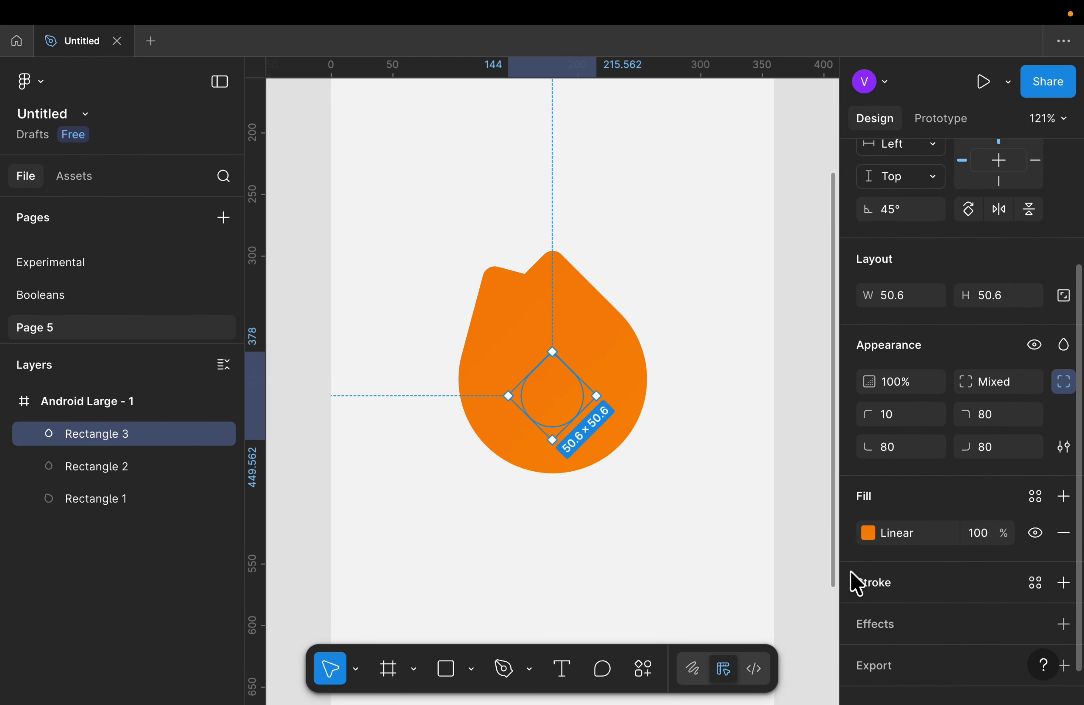
Change the small inner teardrop's fill to a solid pale orange, FFDEB8
click(871, 534)
click(618, 446)
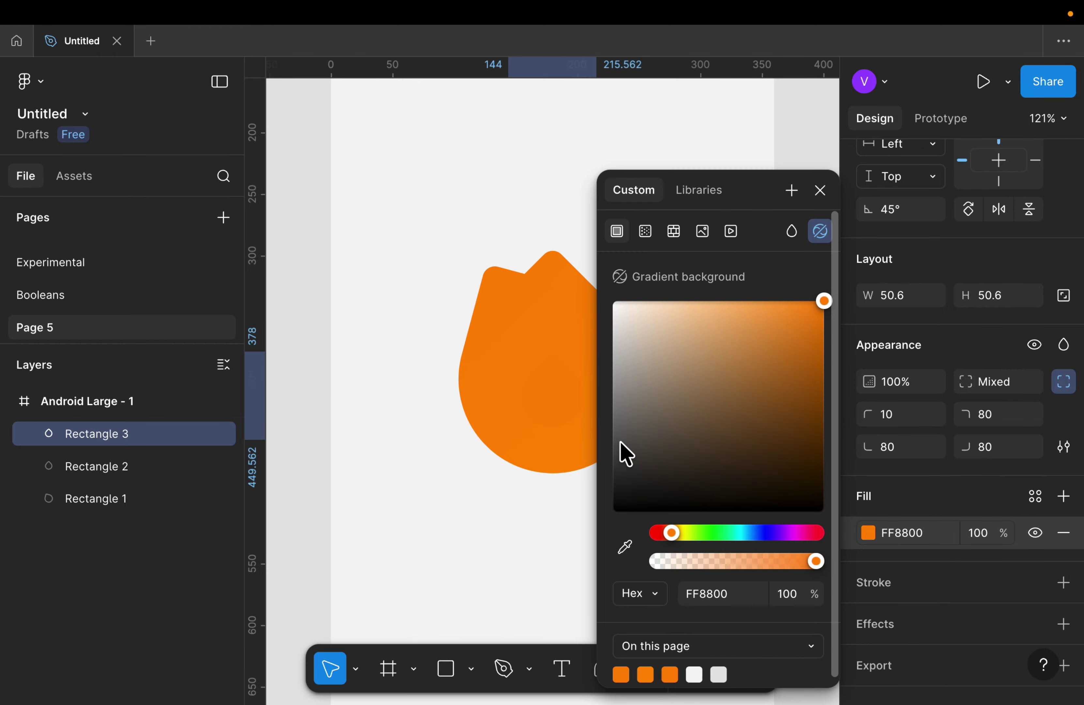
click(717, 320)
drag(717, 330, 671, 275)
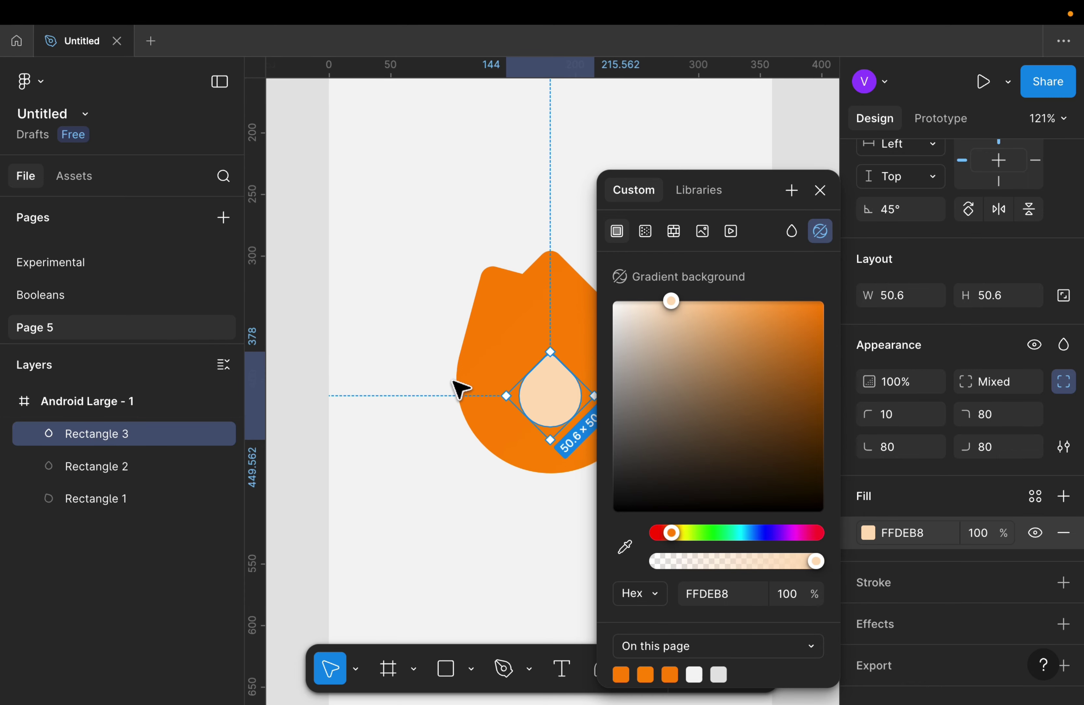
scroll(460, 383, right, 5)
click(443, 431)
Duplicate the Android Large - 1 frame together with its flame
scroll(443, 431, down, 2)
scroll(389, 394, down, 6)
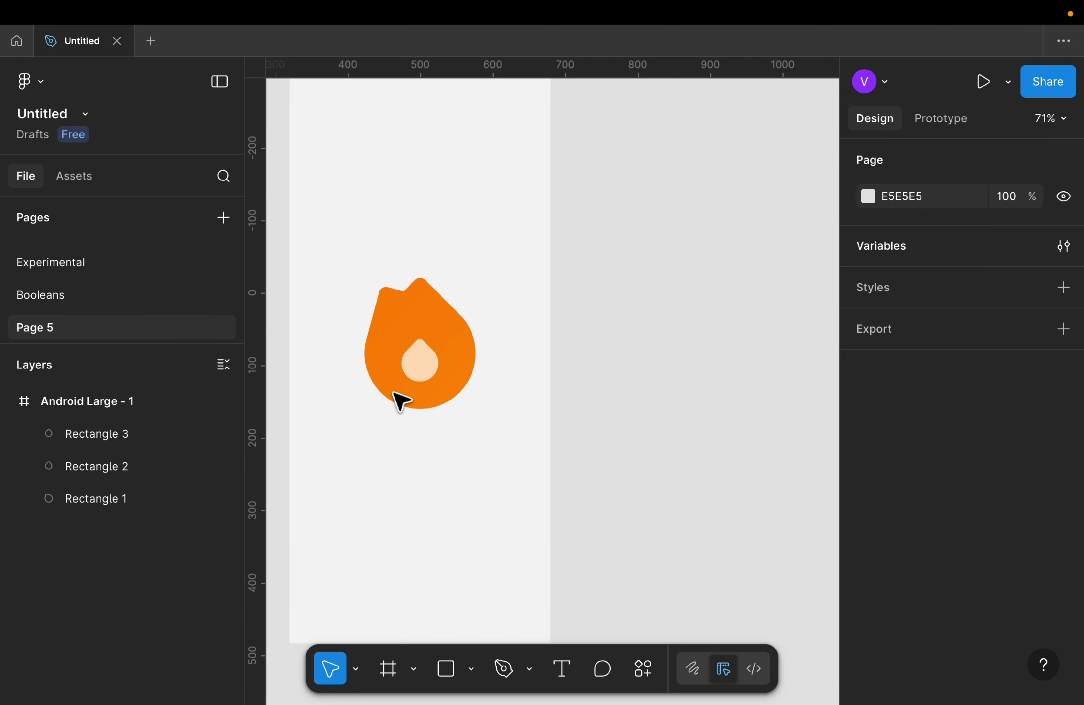
click(464, 192)
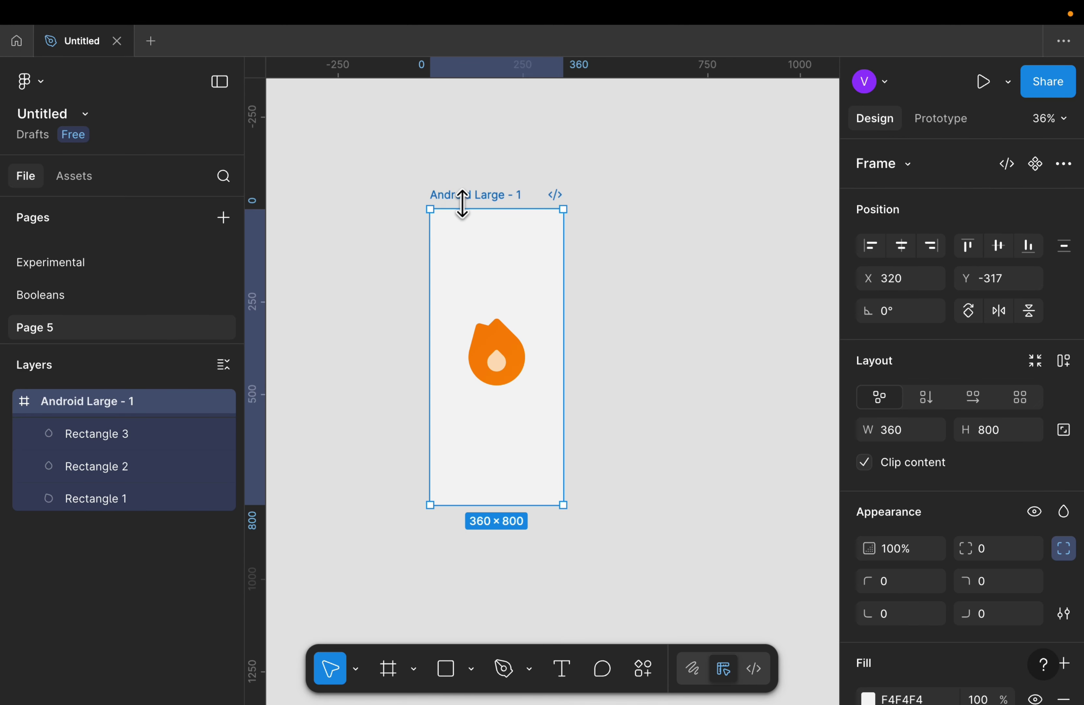
key(super+d)
Rotate the back teardrop in the duplicated frame slightly counterclockwise
scroll(643, 380, up, 5)
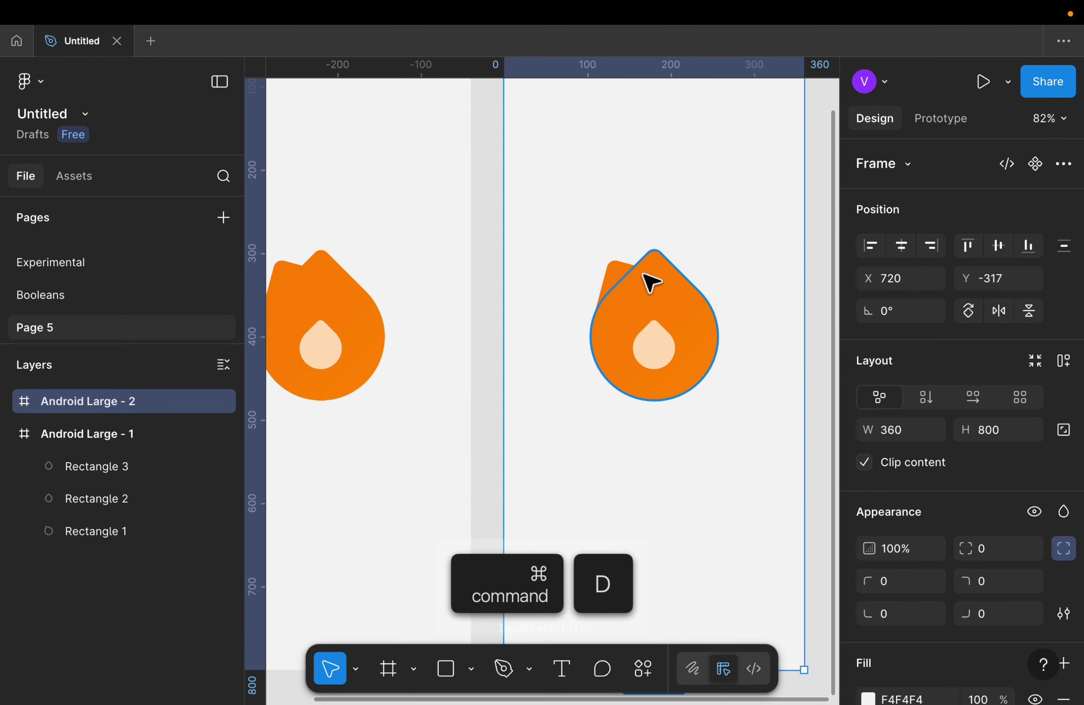
click(629, 267)
scroll(612, 274, up, 5)
click(603, 269)
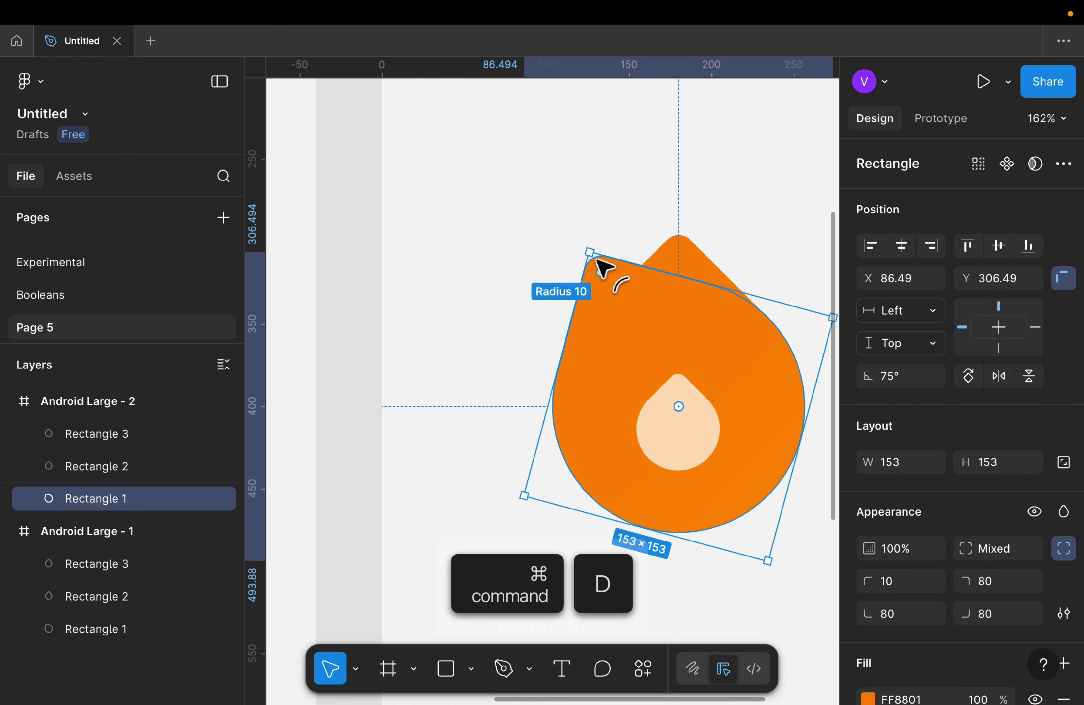
click(581, 238)
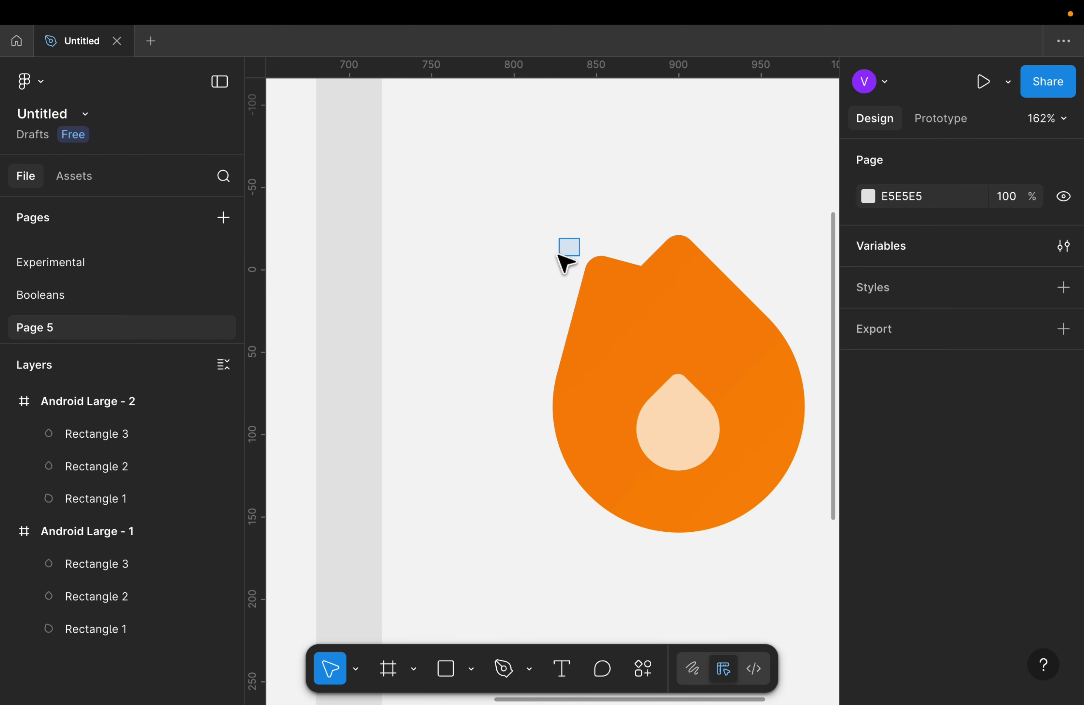
click(597, 278)
drag(583, 237, 569, 250)
Rotate the large front teardrop in the duplicated frame clockwise to about 39.87°
click(678, 244)
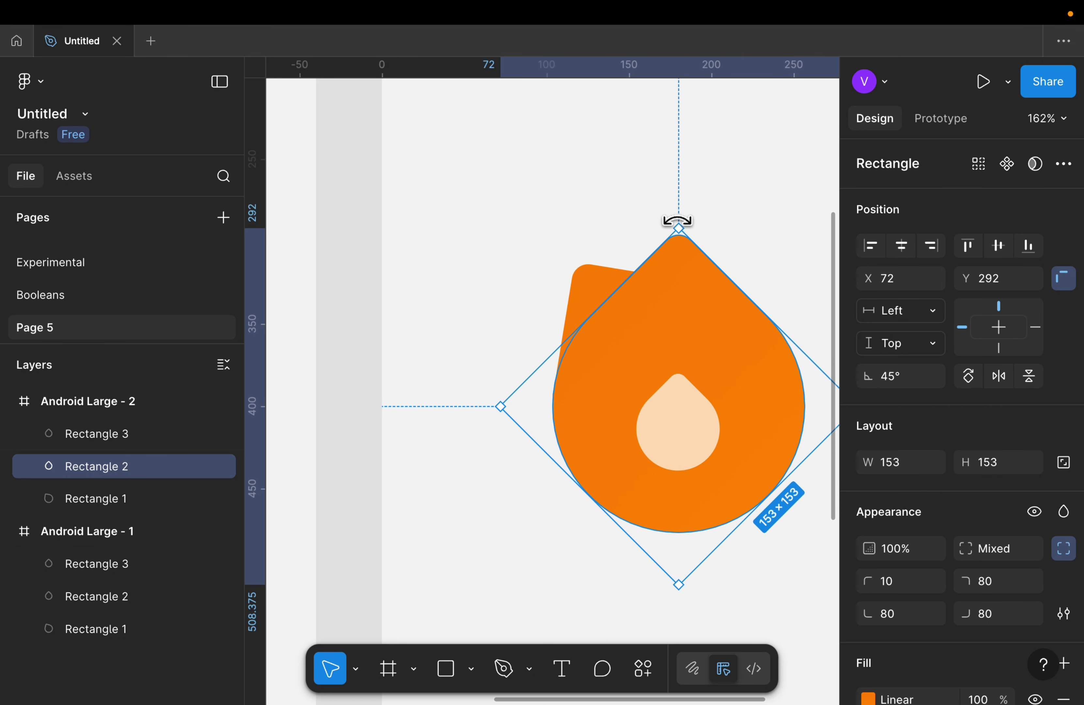
drag(674, 215, 693, 214)
scroll(691, 215, down, 5)
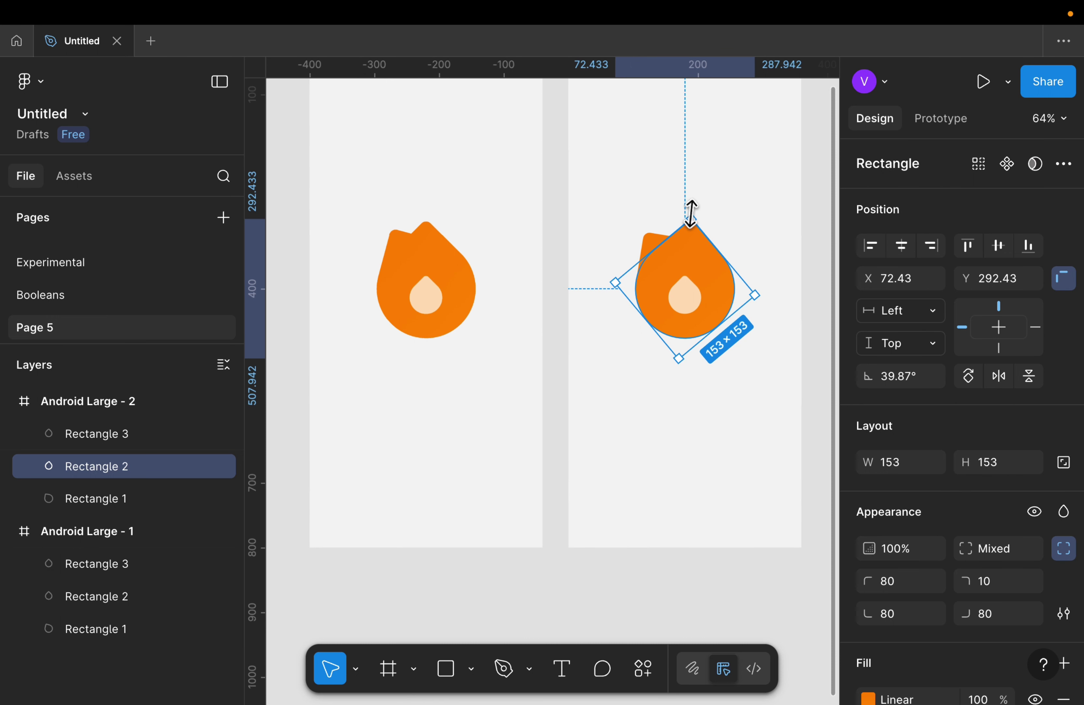
Rotate the small inner teardrop in the duplicated frame clockwise to about 35.35°
scroll(598, 342, up, 3)
click(634, 359)
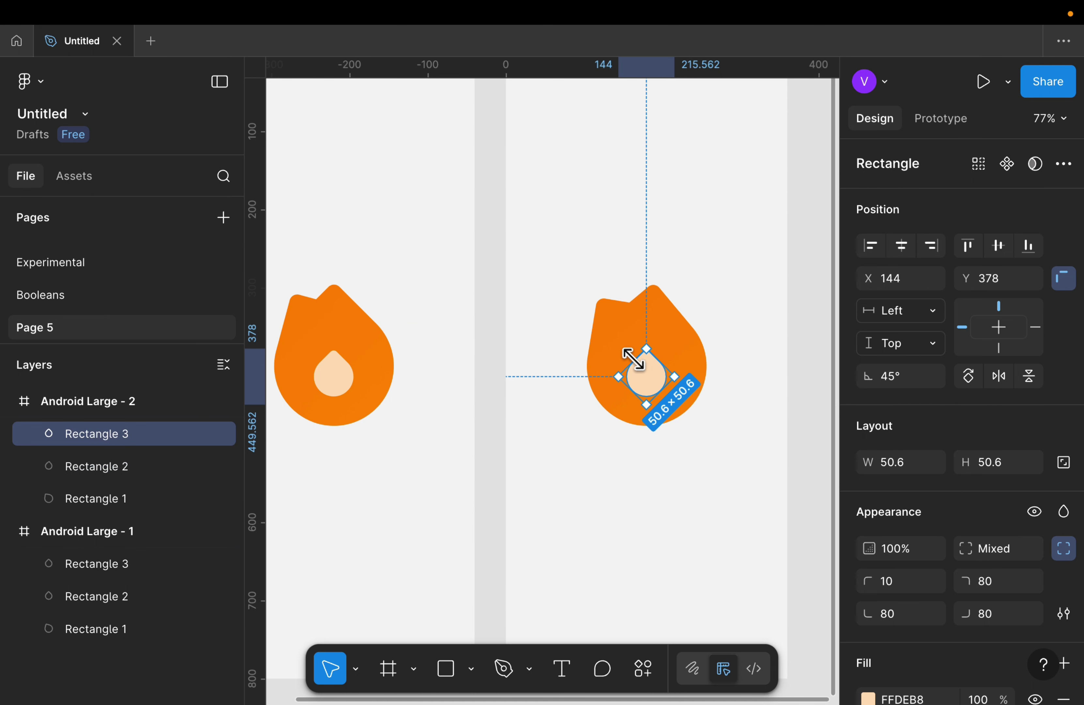
drag(645, 341, 651, 323)
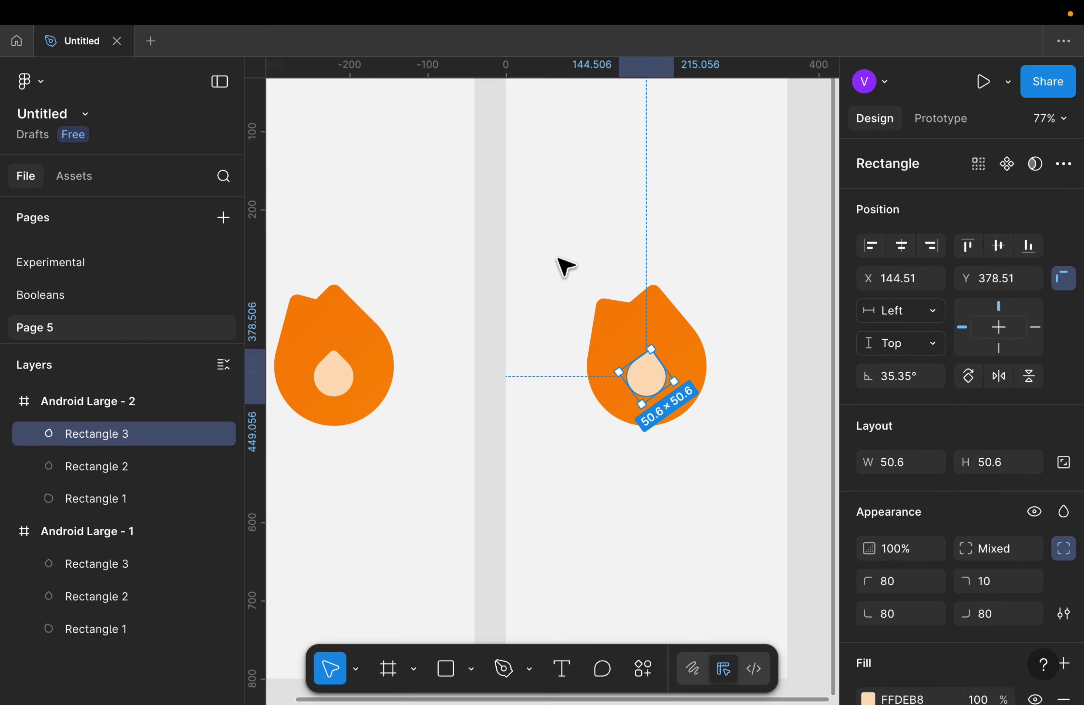
click(564, 264)
Move the Android Large - 1 frame away from its duplicate to about X 29, widening the gap
scroll(564, 264, down, 3)
scroll(486, 211, down, 2)
drag(487, 138, 384, 146)
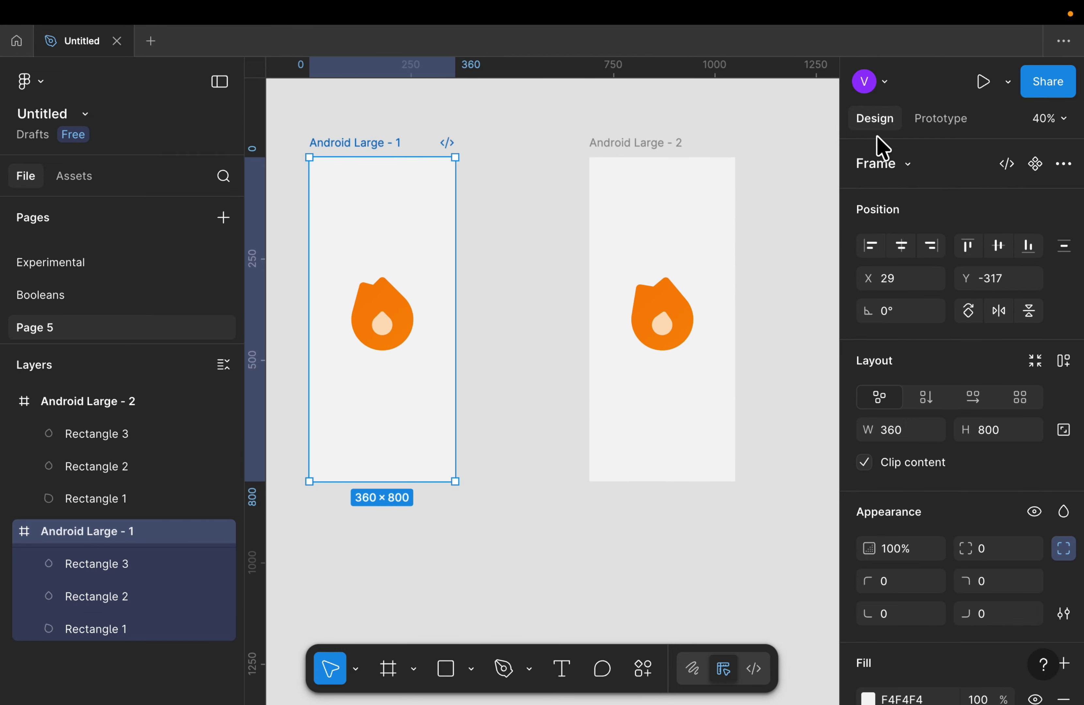
Add a prototype connection from the Android Large - 1 frame to Android Large - 2 with an After delay trigger
click(928, 123)
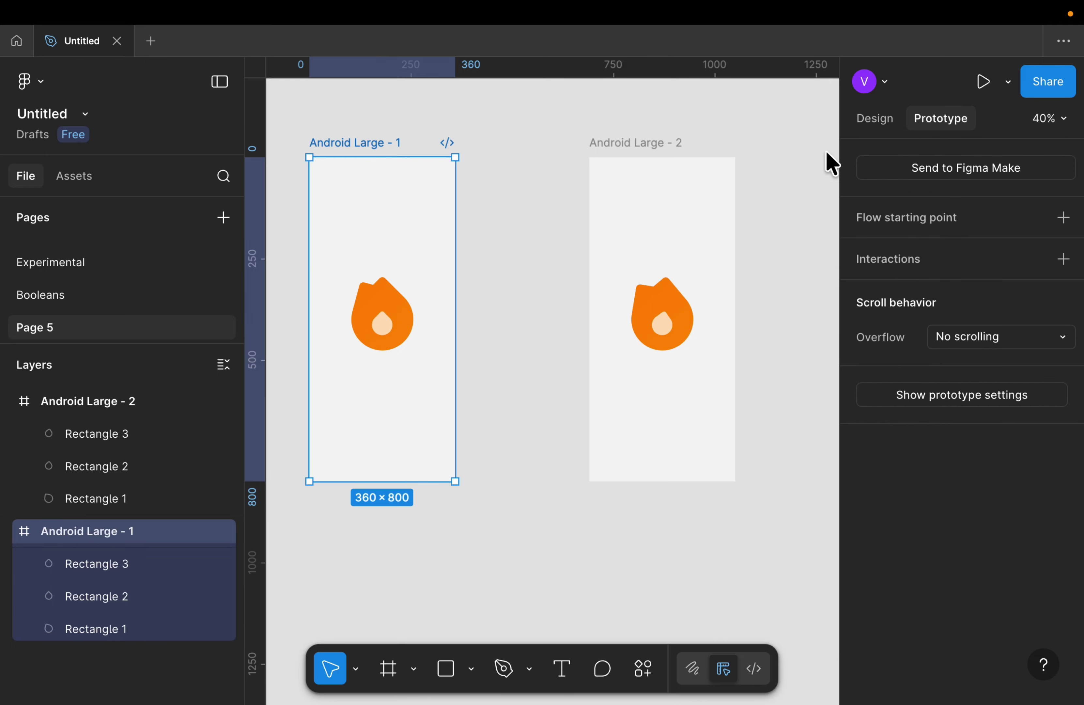
scroll(551, 271, left, 3)
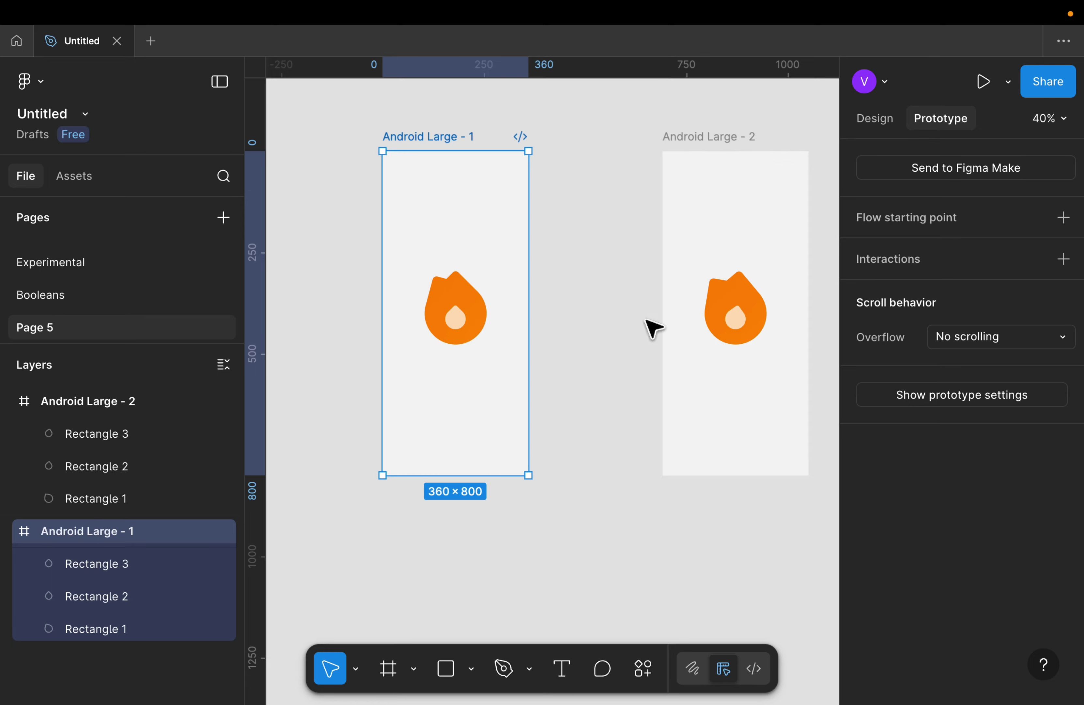
mouse_move(530, 308)
drag(531, 313, 750, 330)
click(694, 418)
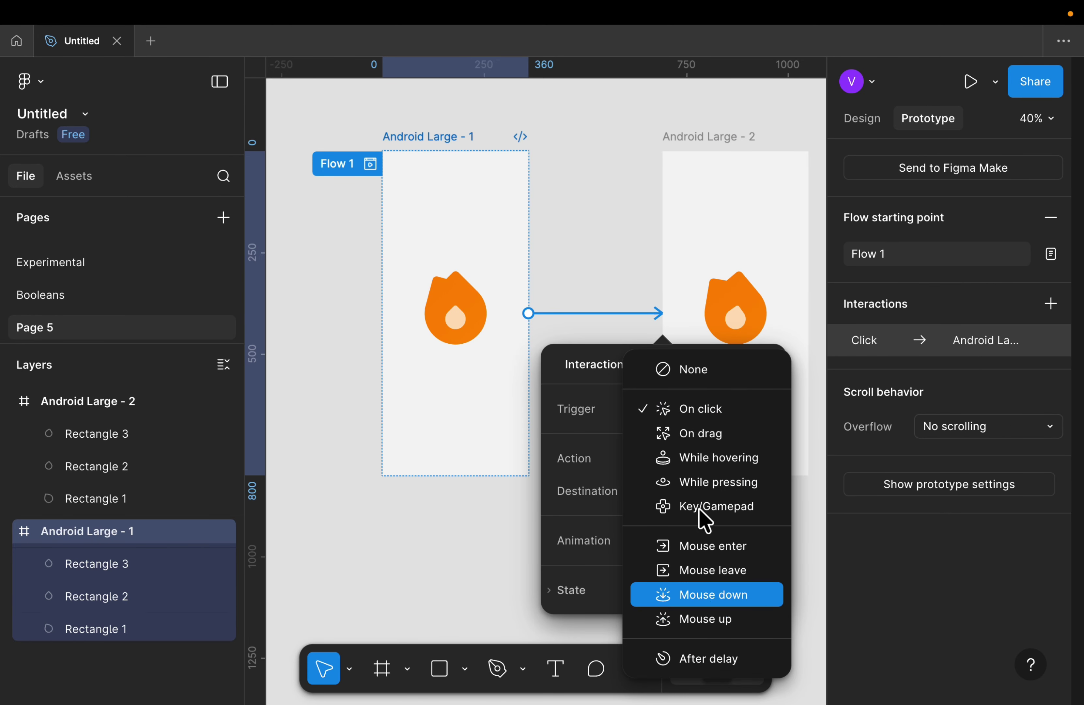
click(707, 664)
Set the delay of the Android Large - 1 to Android Large - 2 connection to 1 ms and its animation to Smart animate
click(699, 448)
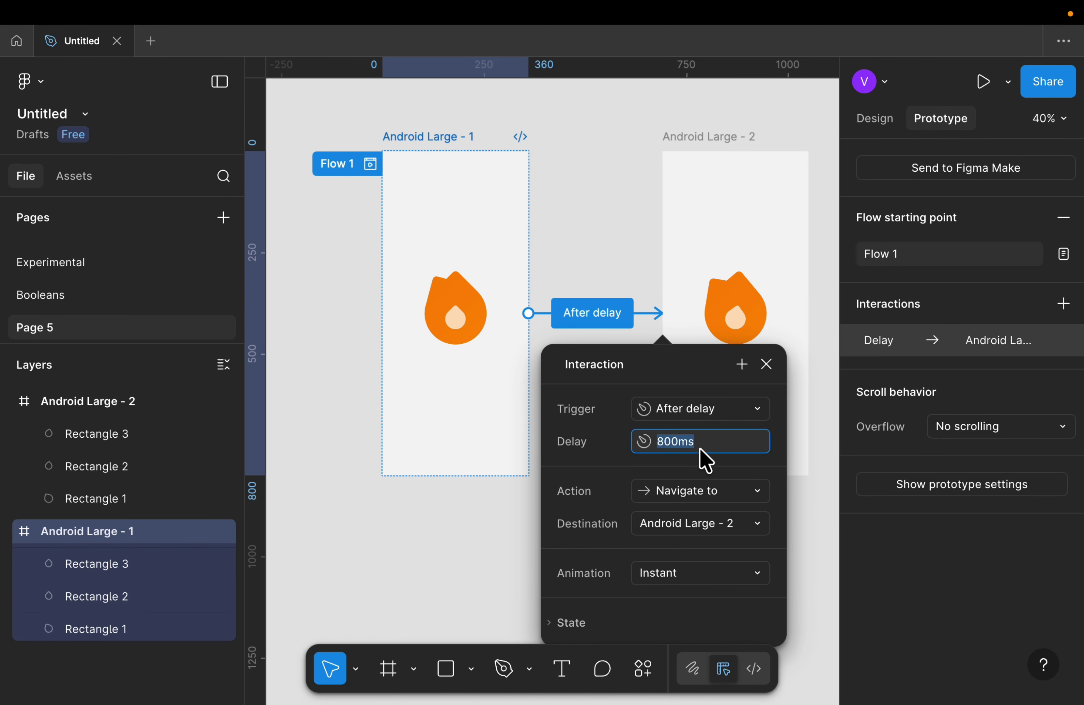
text(1)
key(Return)
click(710, 575)
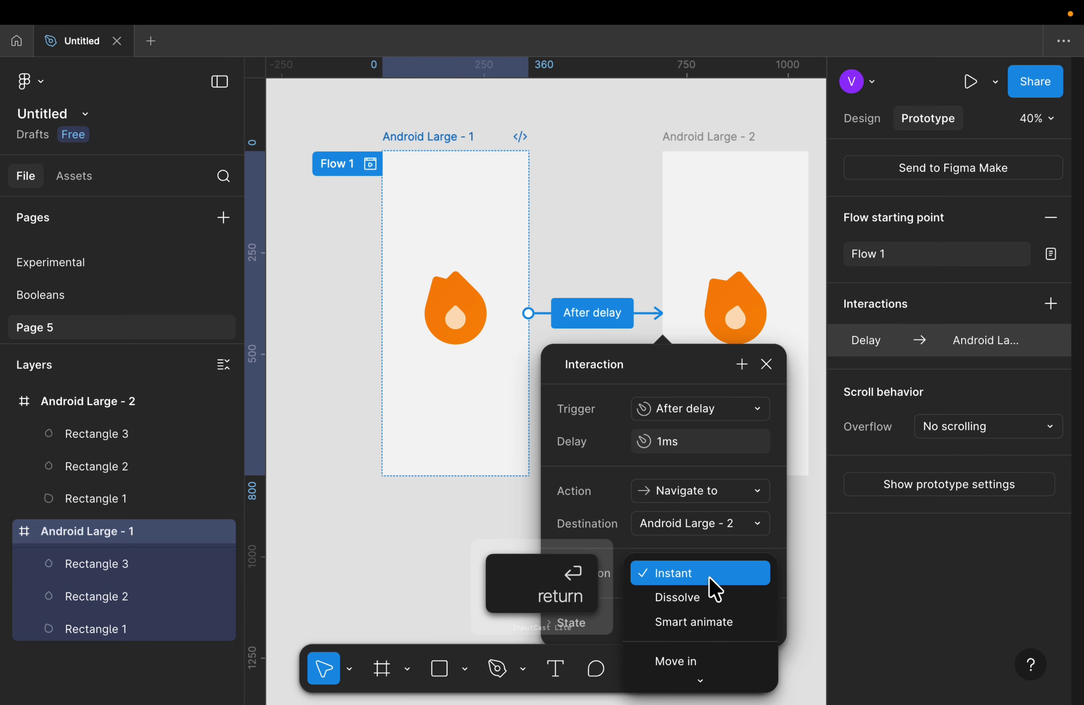
click(702, 621)
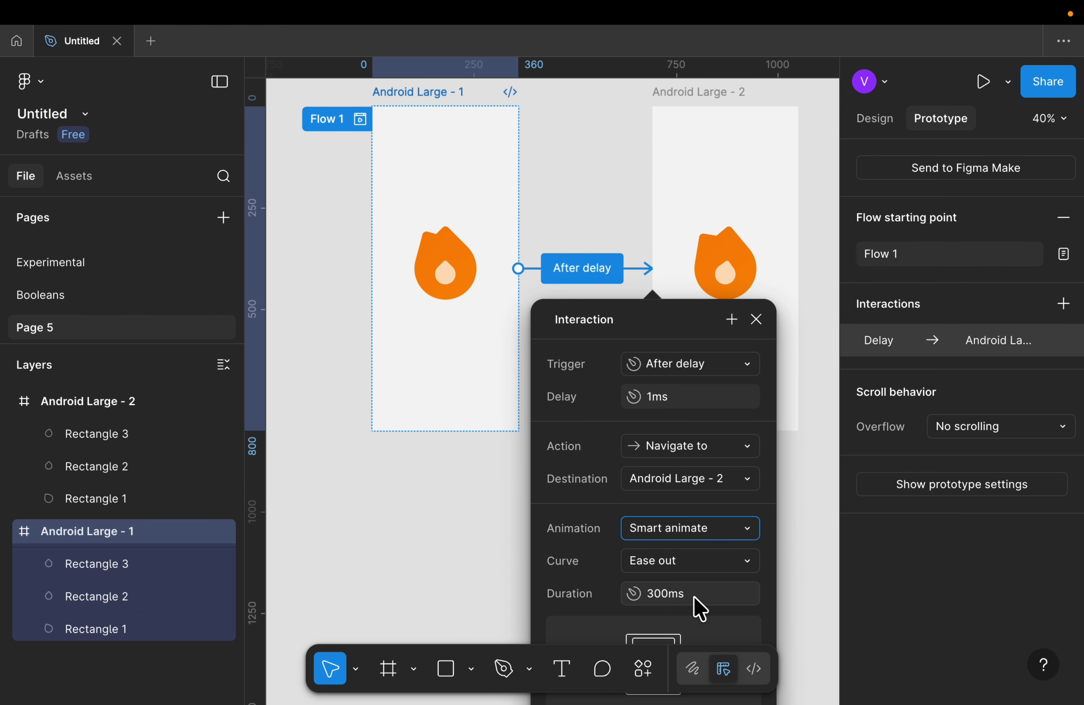
Add a return connection from the Android Large - 2 frame to Android Large - 1 with an After delay trigger
scroll(694, 554, up, 3)
click(679, 239)
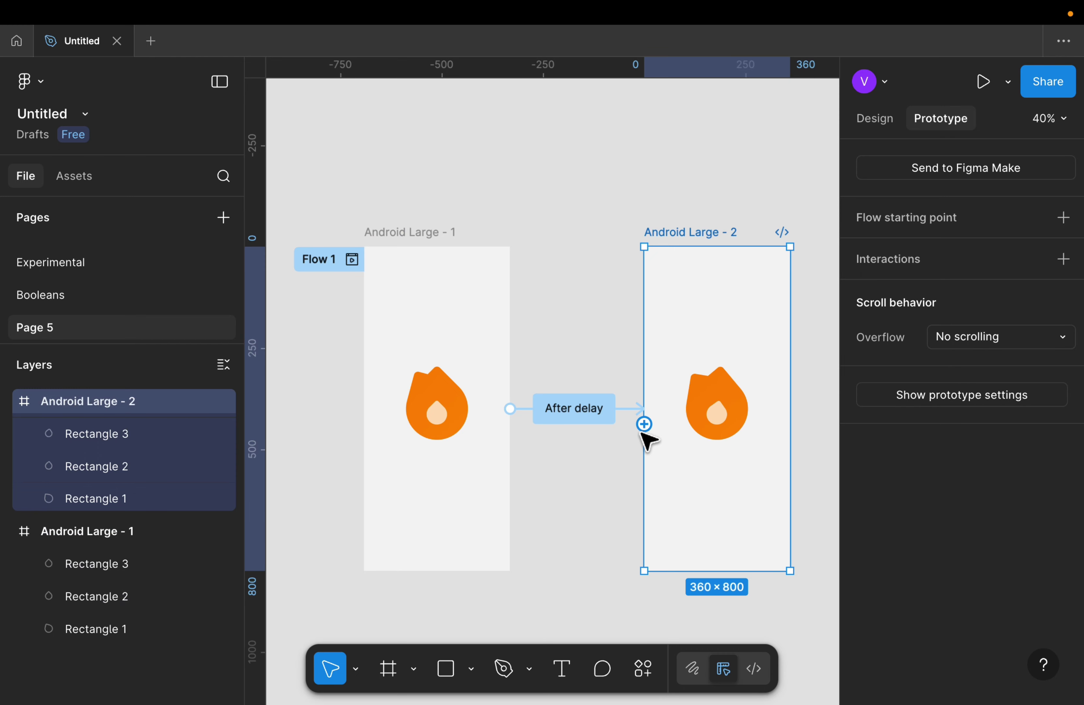
drag(645, 424, 467, 424)
click(542, 505)
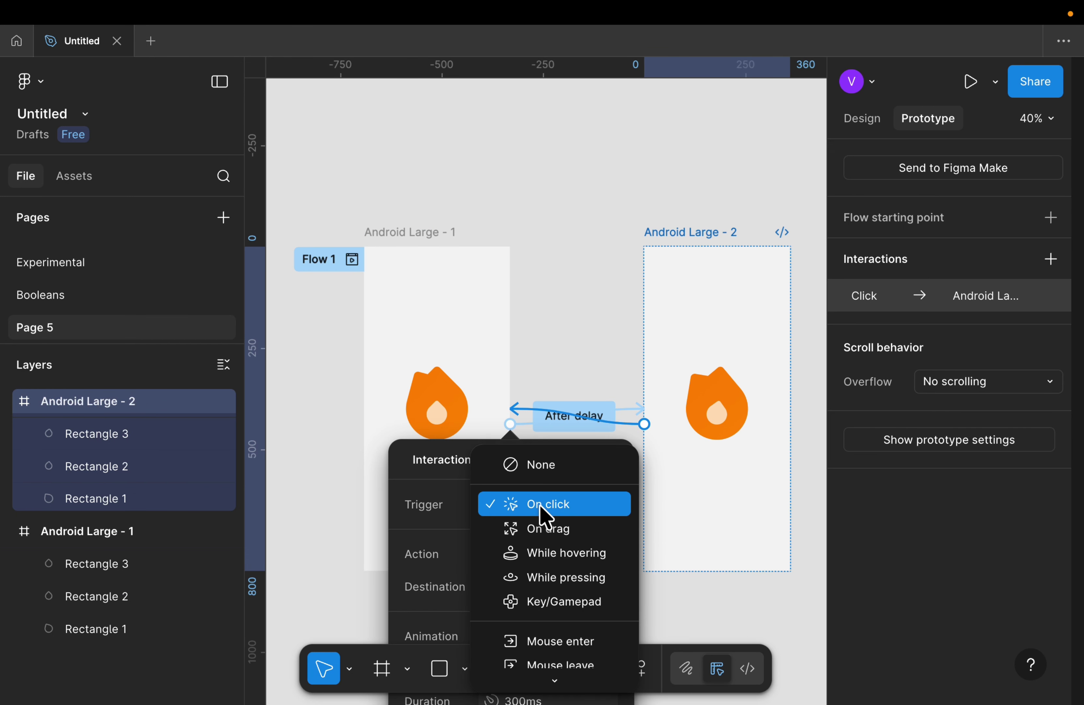
scroll(552, 646, down, 3)
click(545, 553)
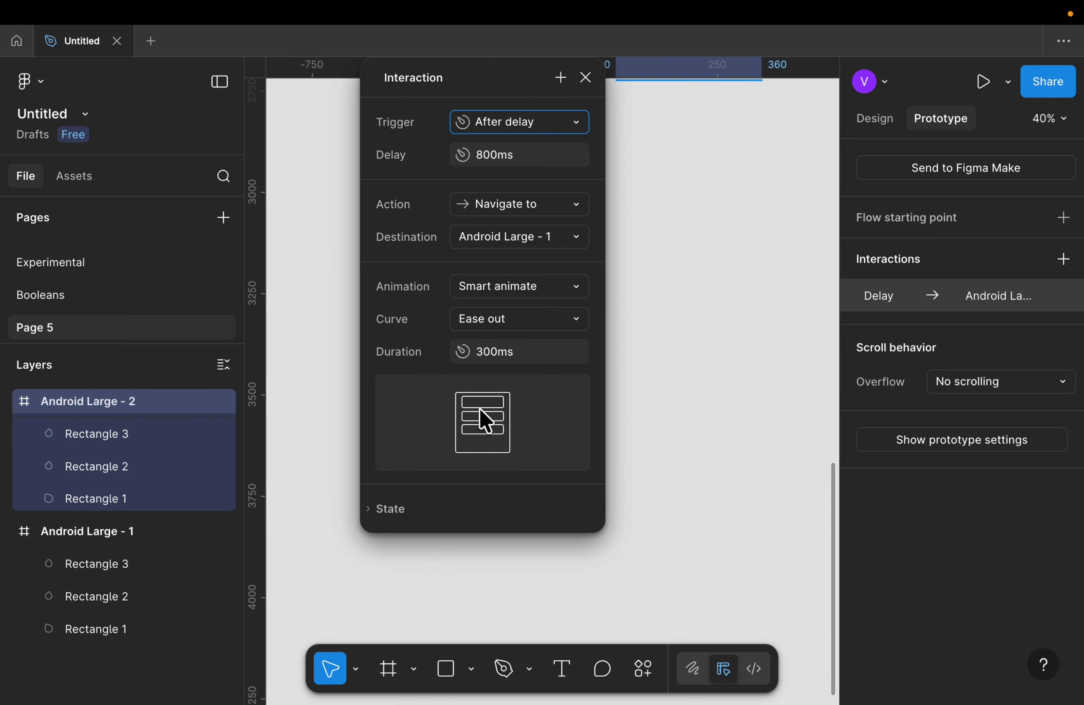
Set the delay of the return connection to Android Large - 1 to 1 ms and close its settings
click(503, 160)
text(1)
key(Return)
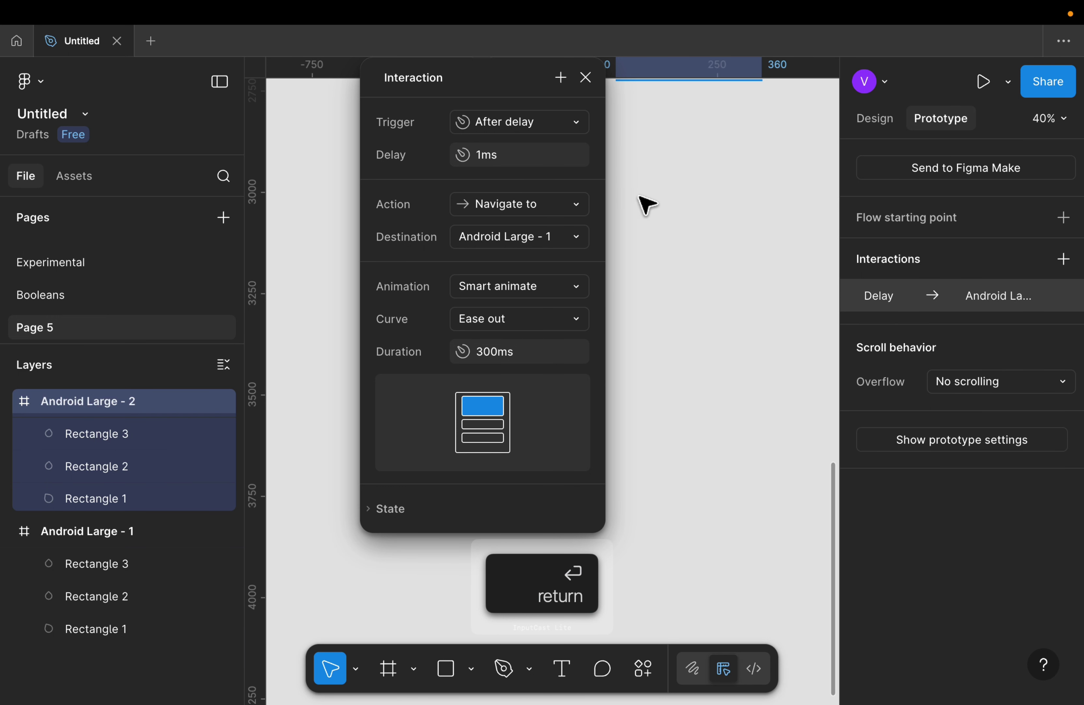
click(647, 205)
Check the return connection's interaction settings and play the Flow 1 preview of the flame
scroll(643, 204, up, 10)
scroll(650, 229, down, 3)
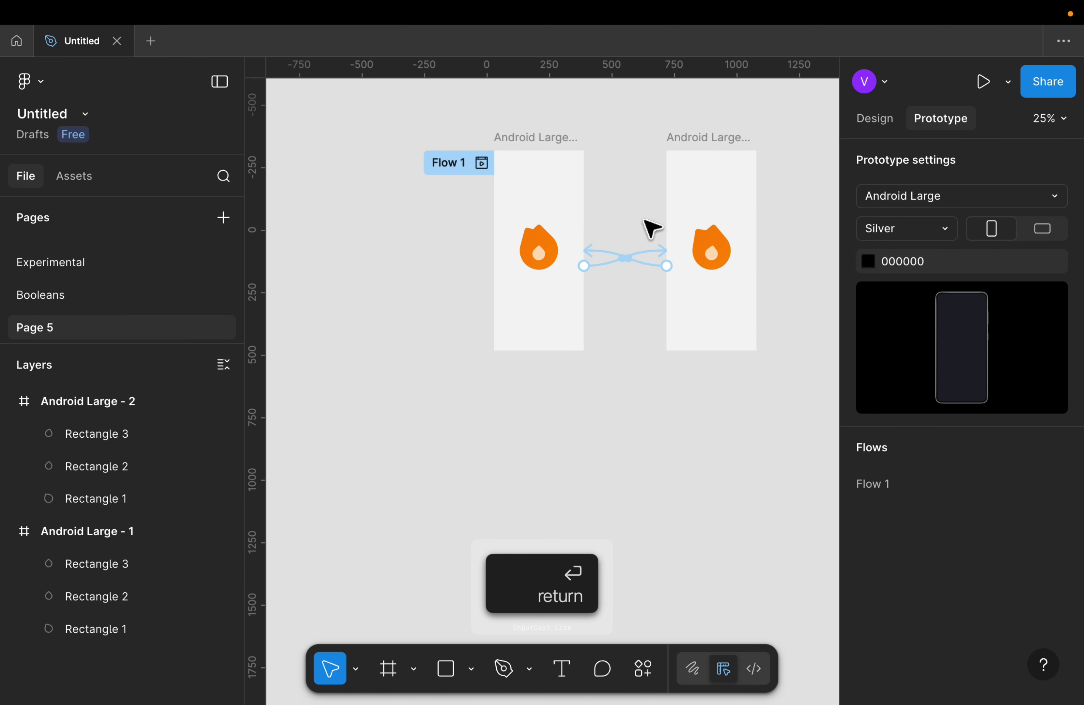
click(622, 259)
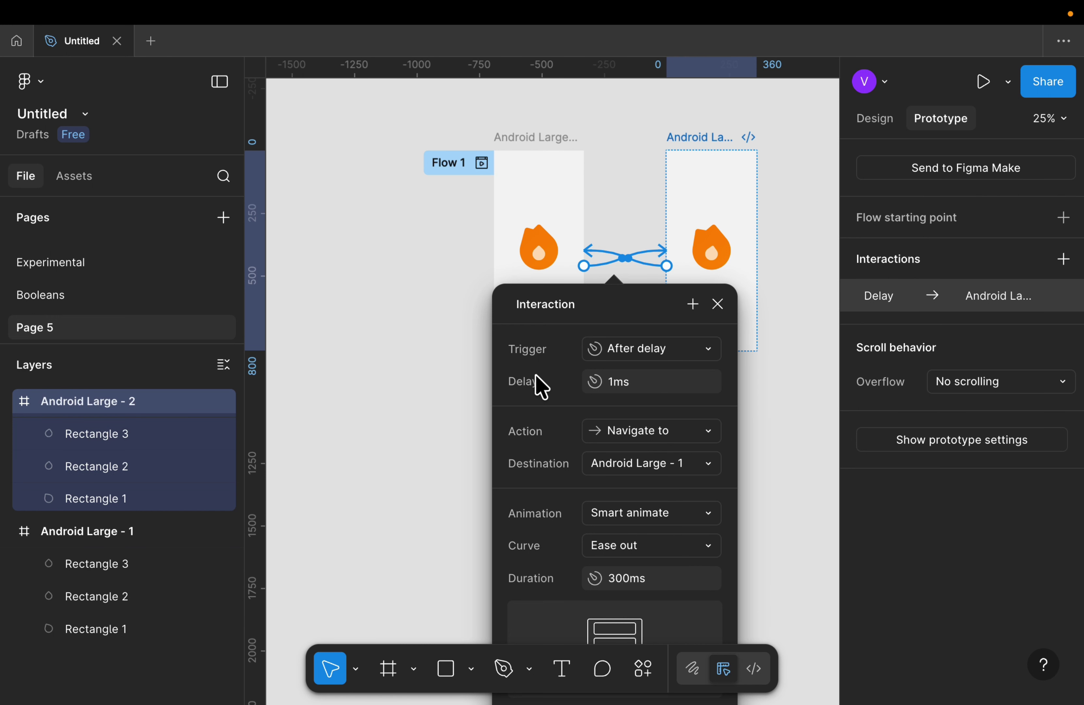
click(450, 281)
click(481, 164)
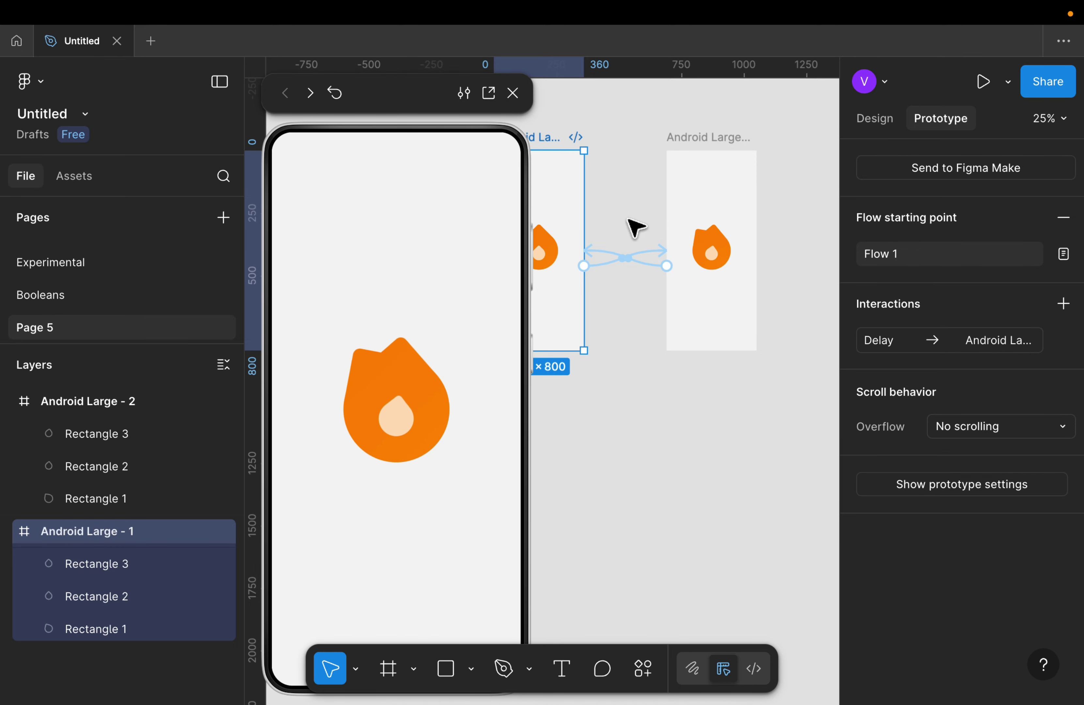
Try smart animate durations of 20 ms, 40 ms and 100 ms on both connections between the frames
click(620, 275)
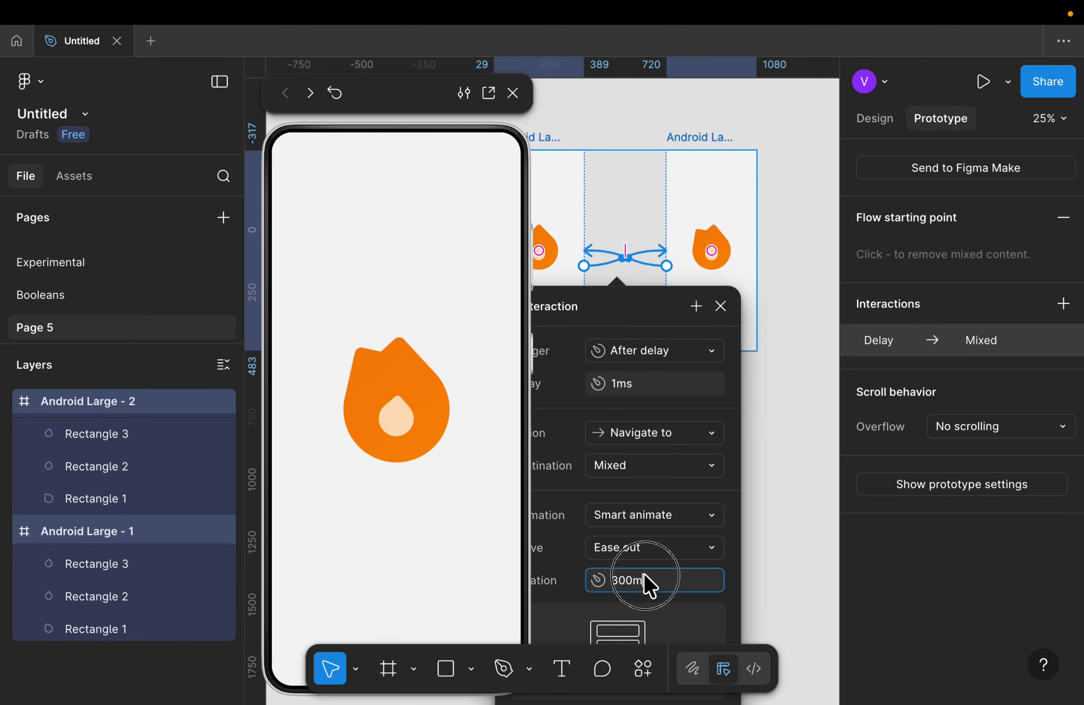
click(646, 580)
text(20)
key(Return)
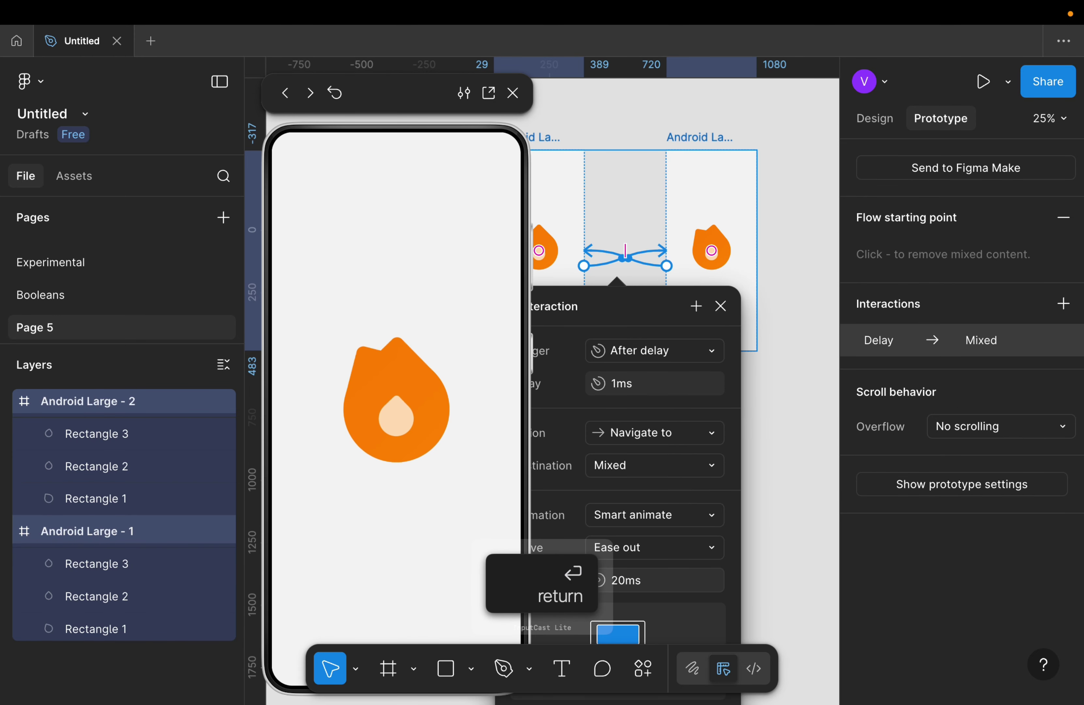
click(670, 577)
text(4)
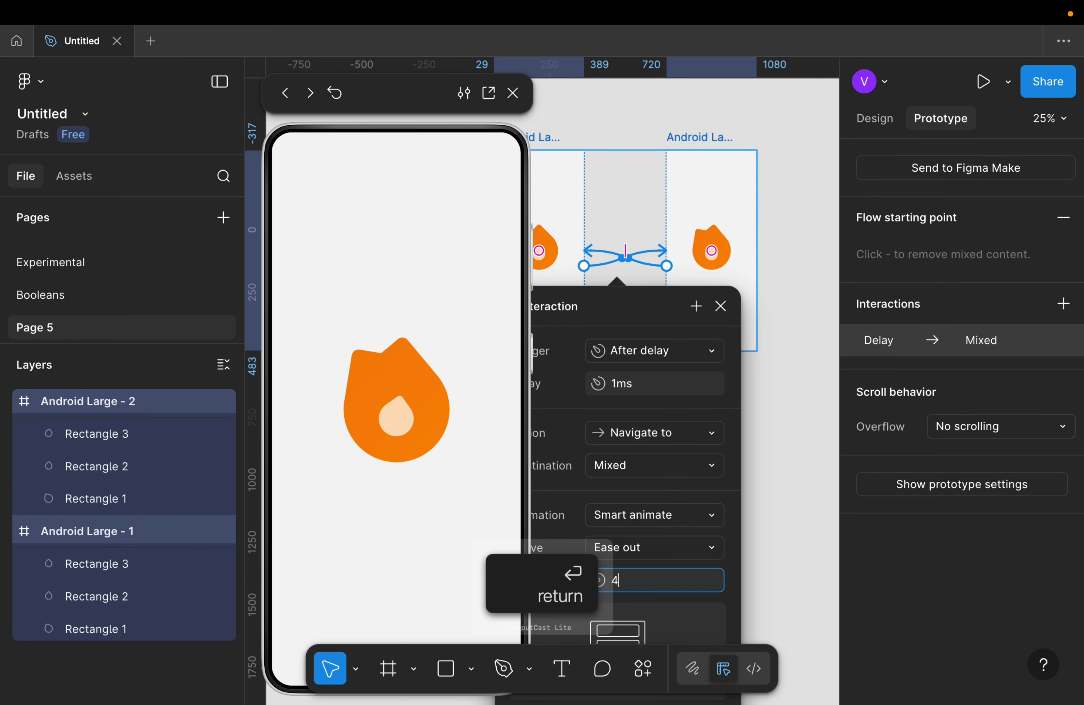
text(0)
key(Return)
click(673, 581)
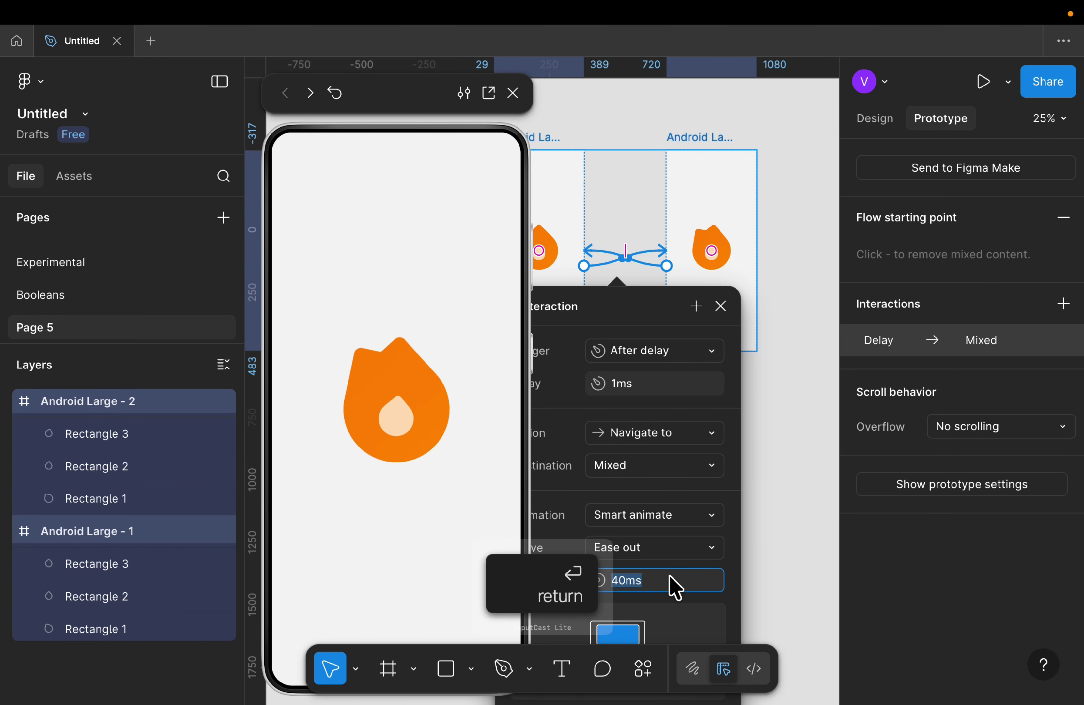
text(100)
key(Return)
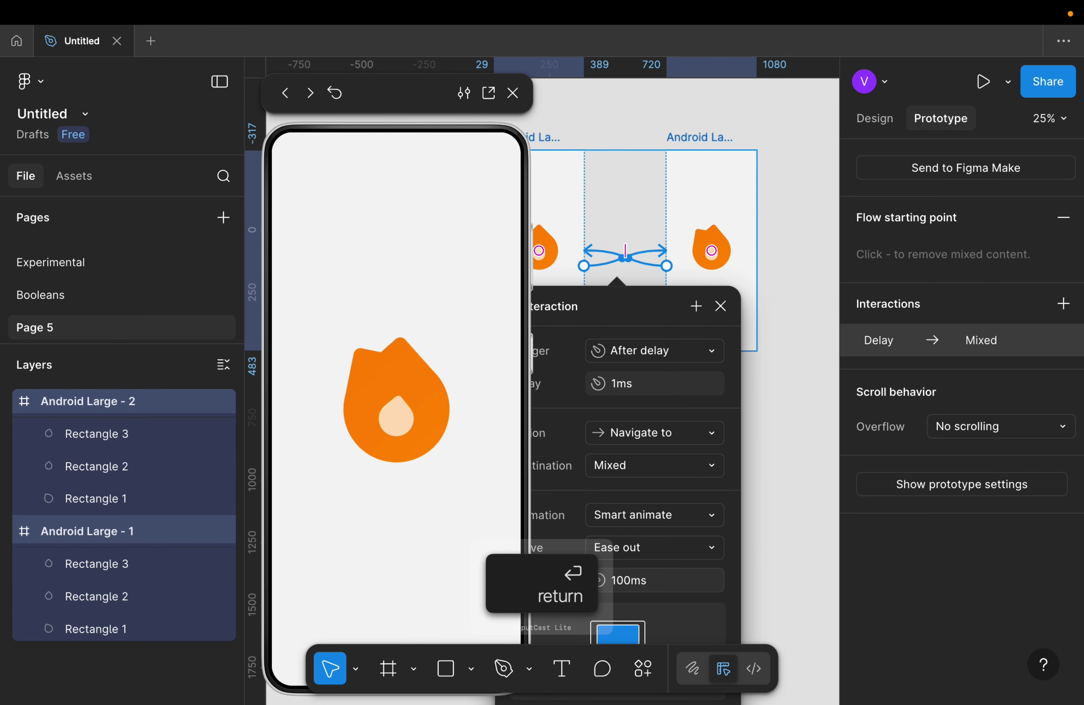
Set the smart animate duration of both connections to 70 ms
click(673, 582)
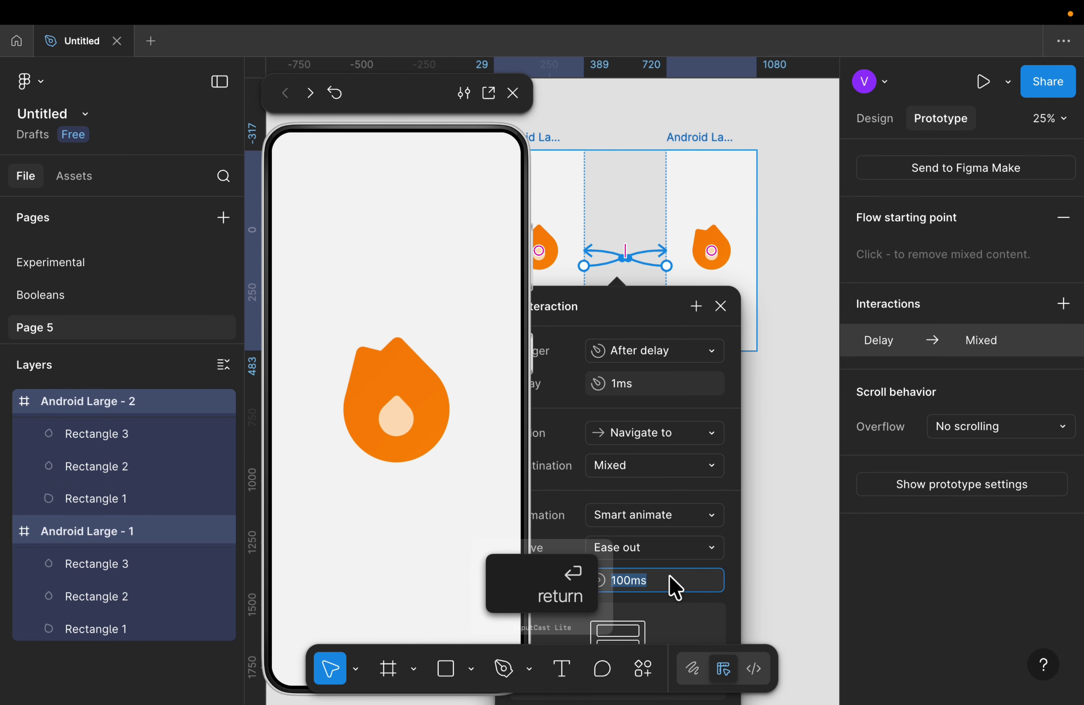
text(70)
key(Return)
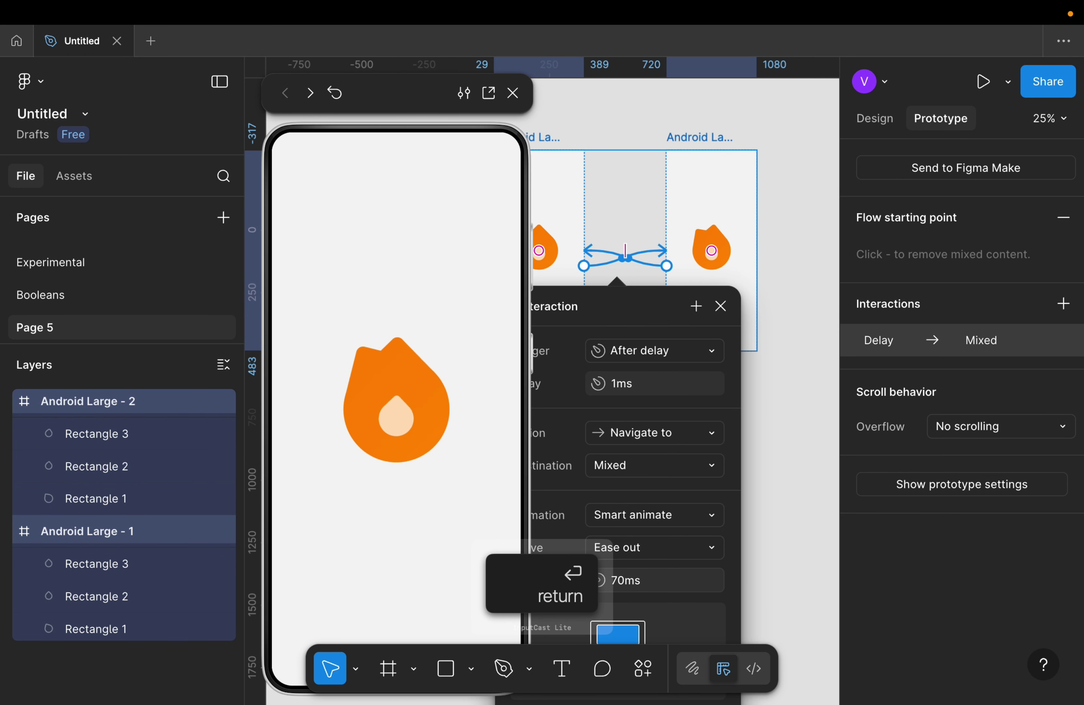
click(670, 576)
Try the Ease in and out back and Ease out back curves on both connections
click(663, 548)
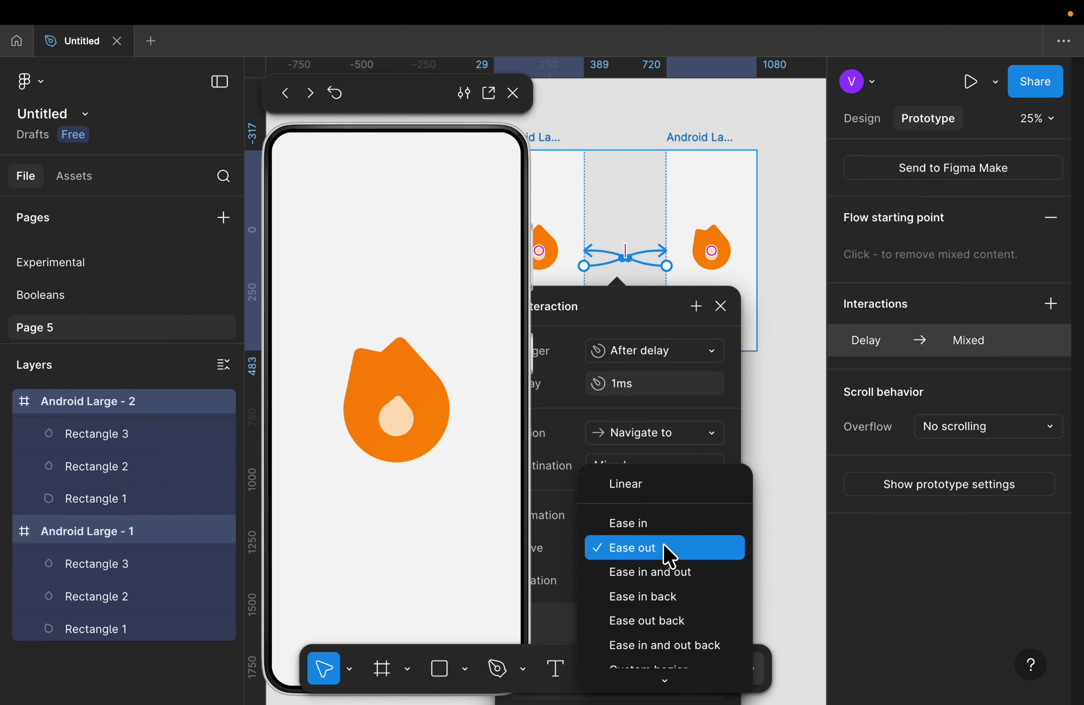
click(668, 642)
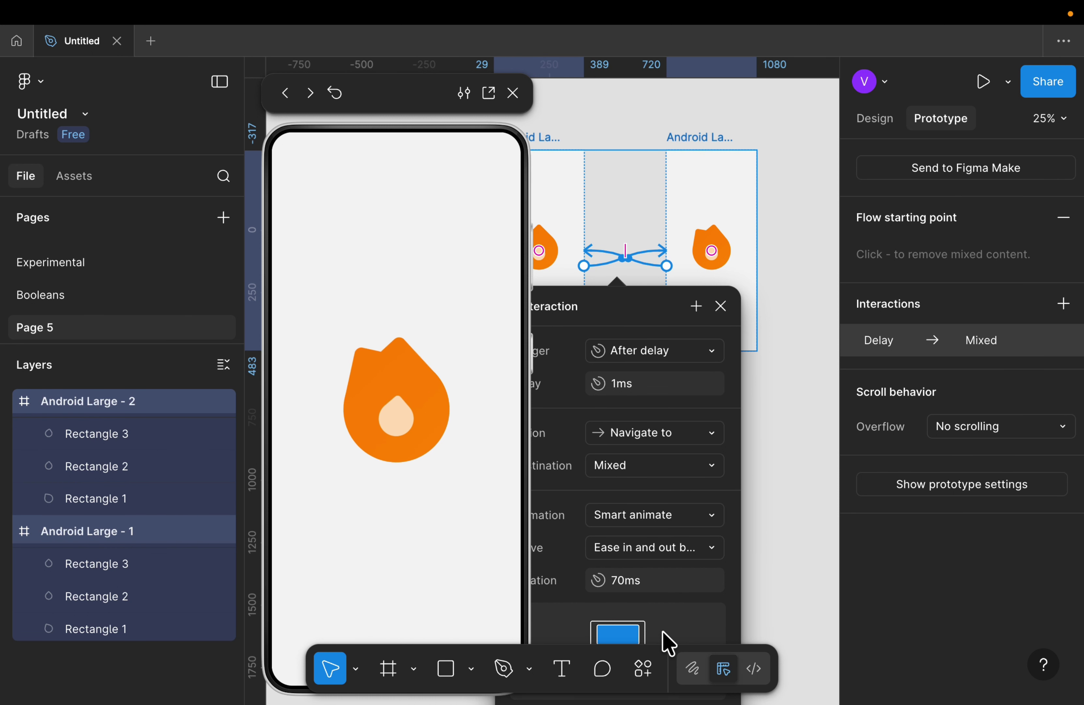
click(671, 549)
click(663, 523)
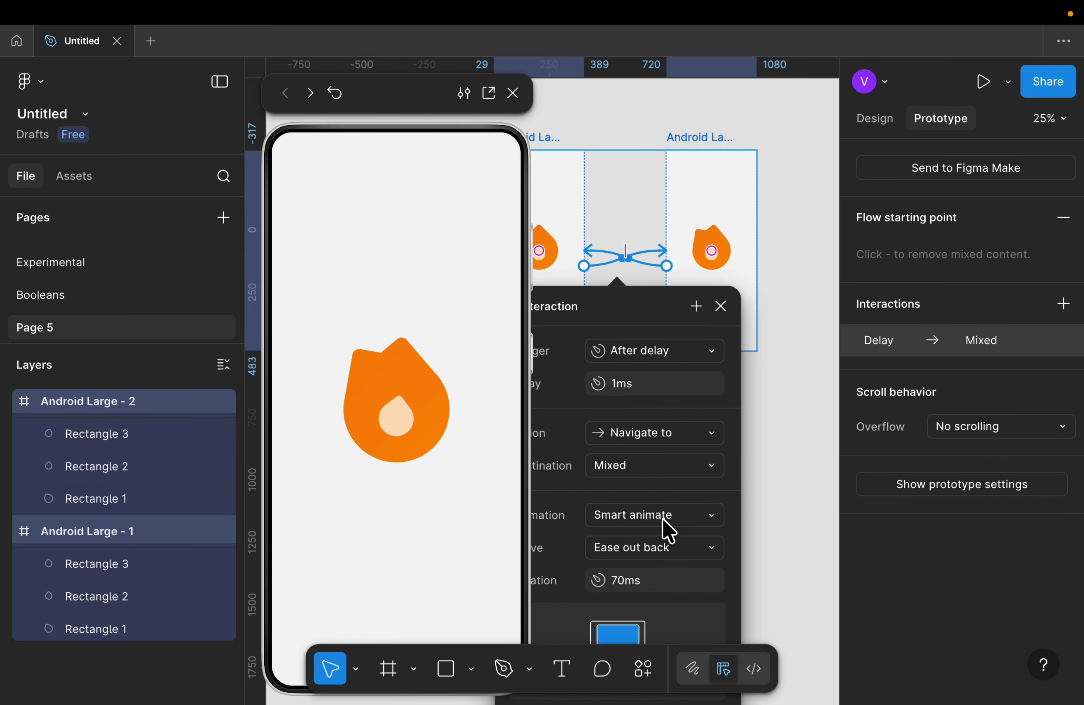
Set the animation curve of both connections to Ease in and out
click(659, 547)
click(659, 498)
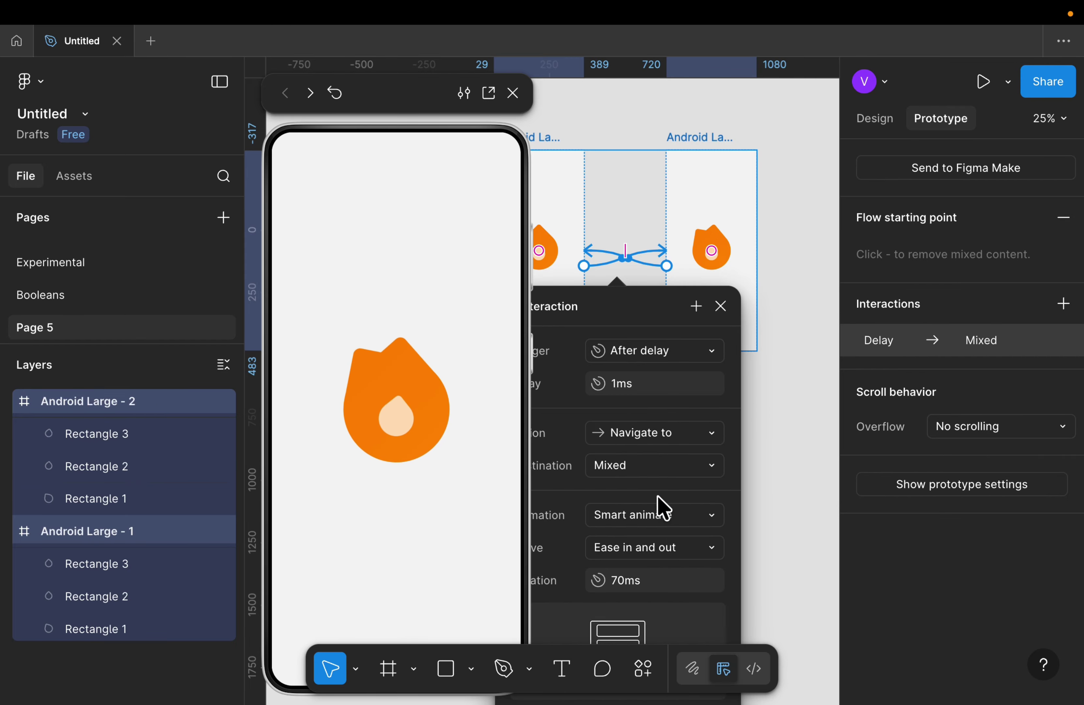
click(658, 547)
scroll(659, 620, down, 10)
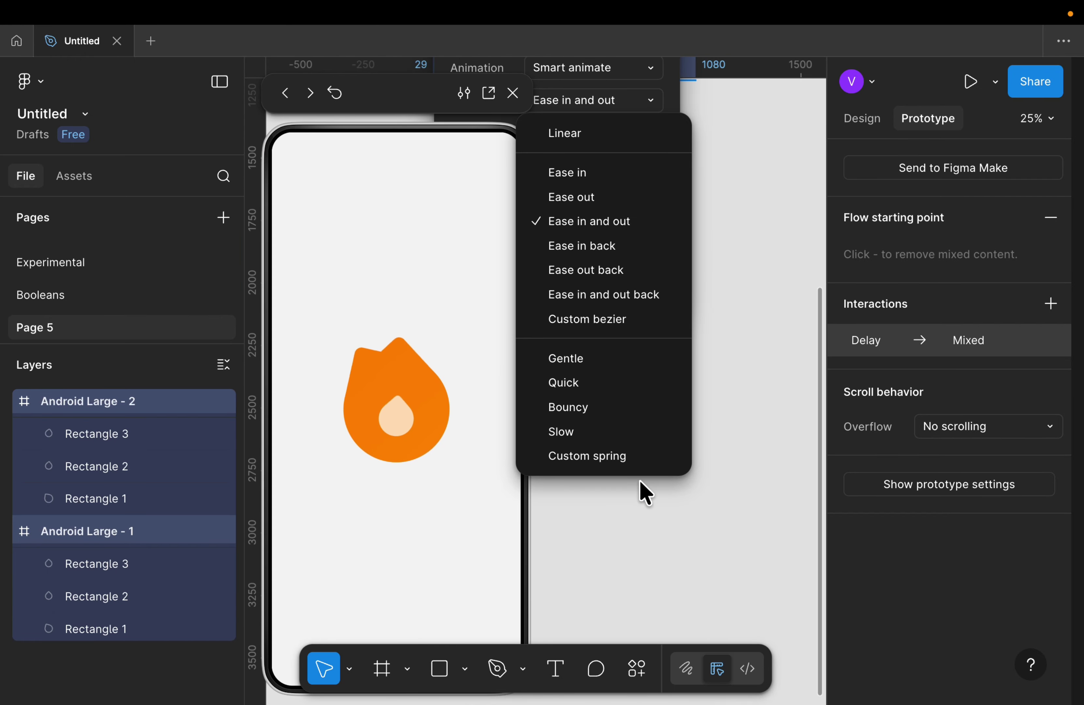
click(636, 492)
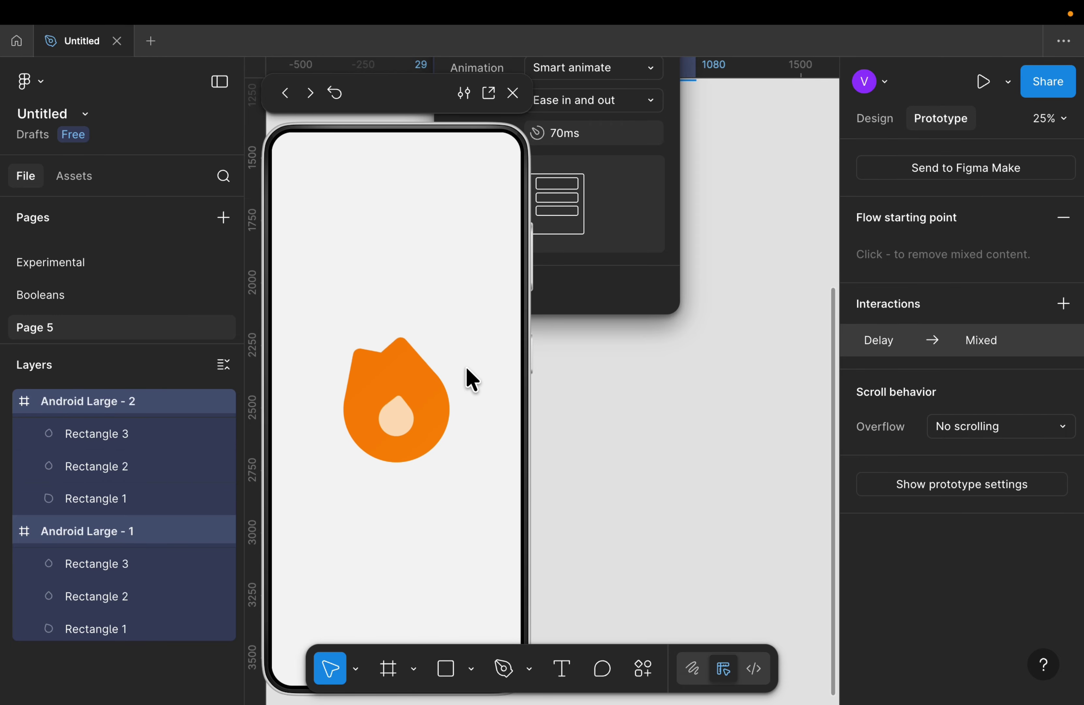
Resize the back teardrop in the Android Large - 1 frame to about 145.81 × 121.92, and stretch its lower corner outward
click(608, 371)
key(shift+1)
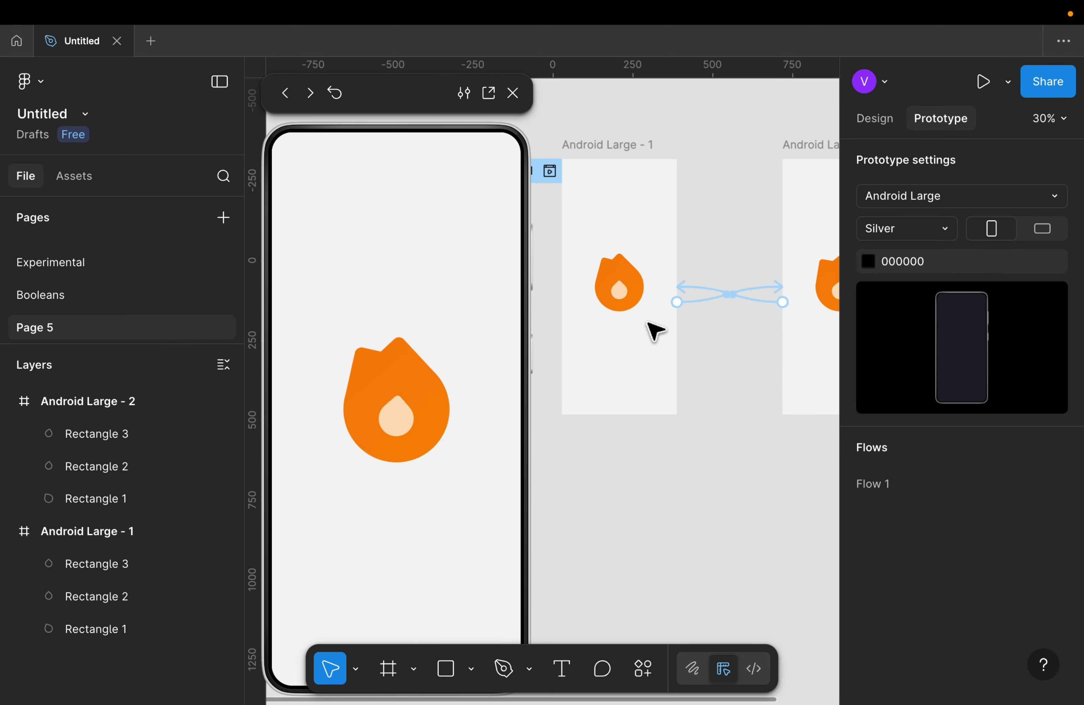
scroll(622, 251, up, 5)
click(582, 249)
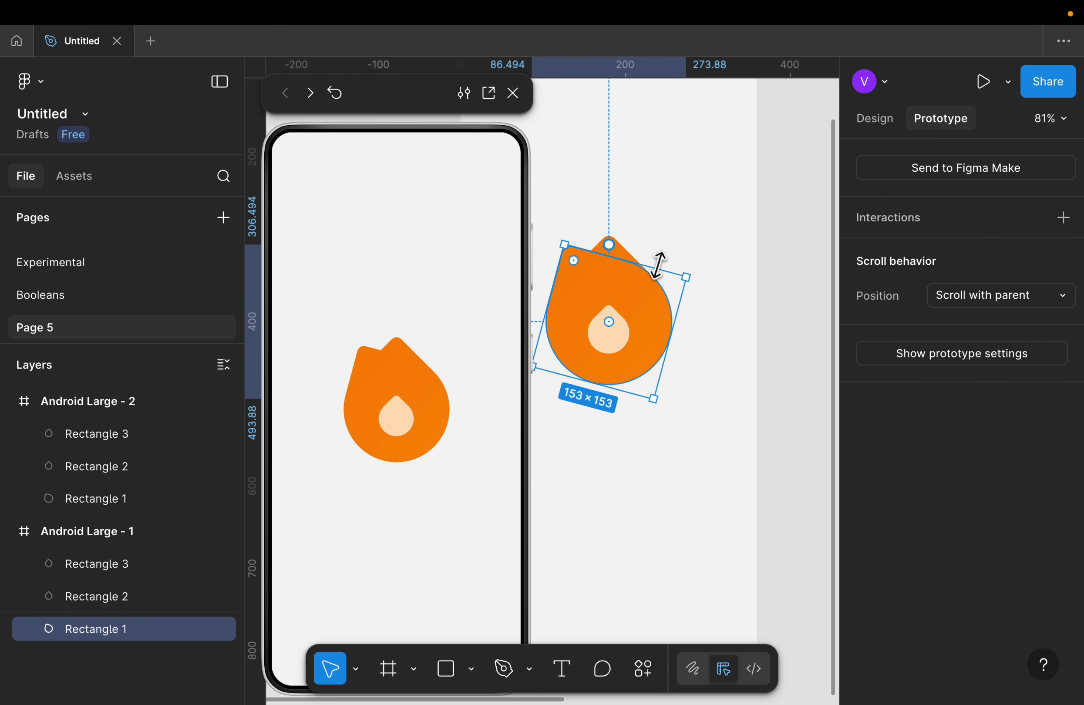
drag(685, 274, 661, 277)
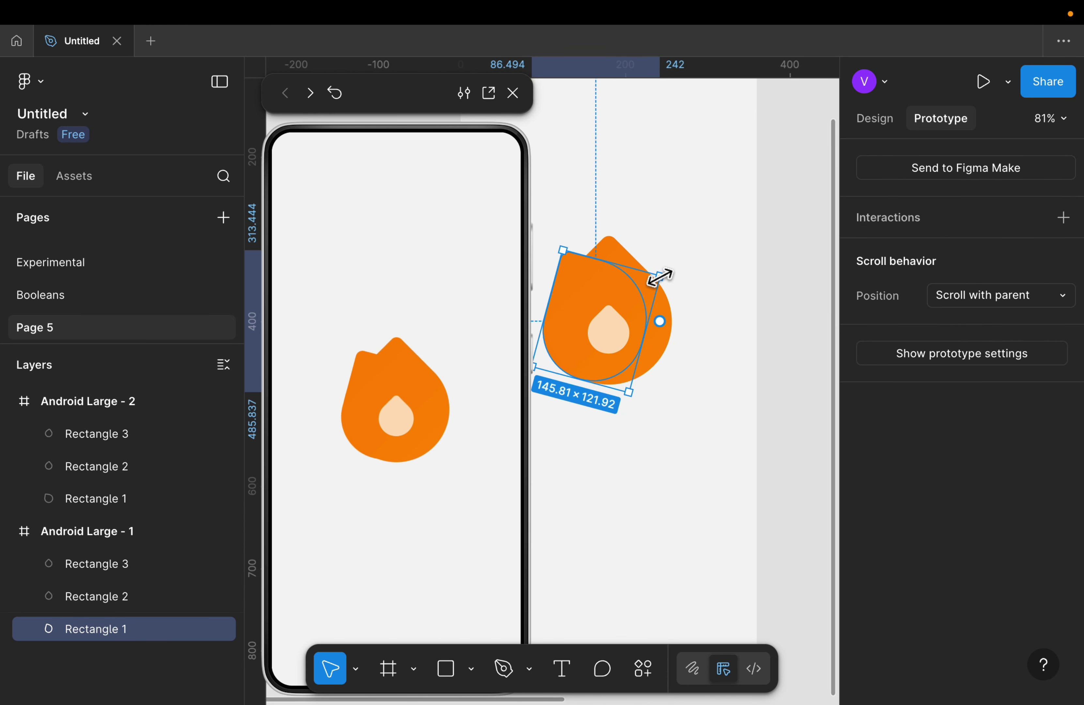
drag(631, 395, 659, 399)
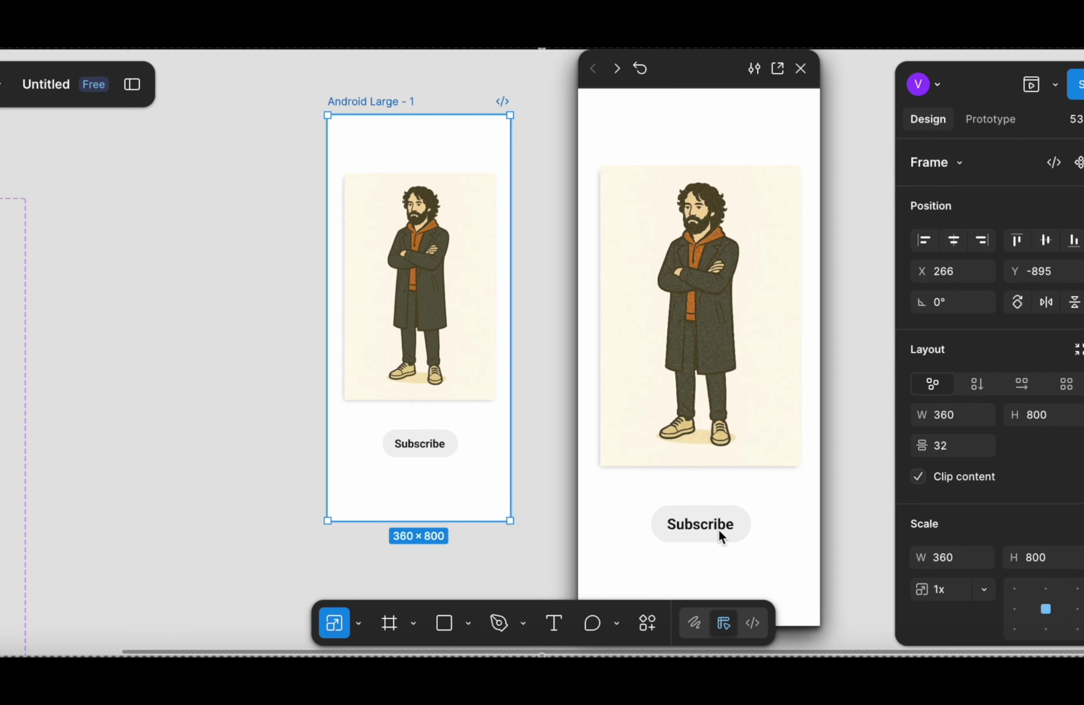
Test the Subscribe button in the prototype preview by subscribing, opening the notification options and choosing All
click(702, 524)
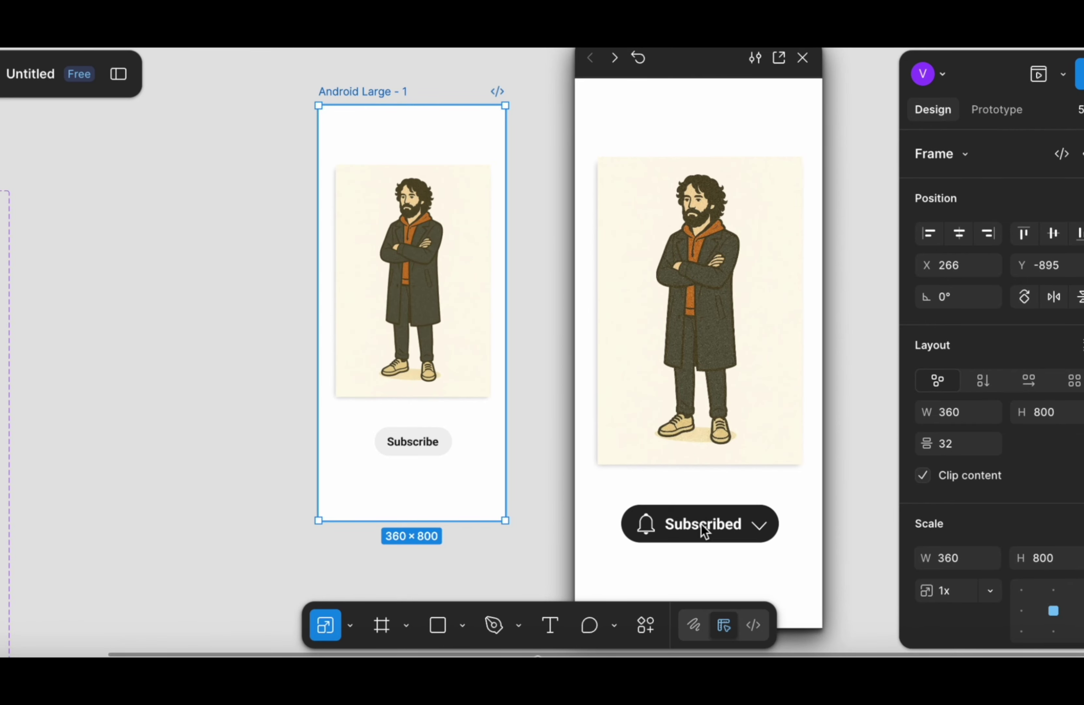
click(765, 530)
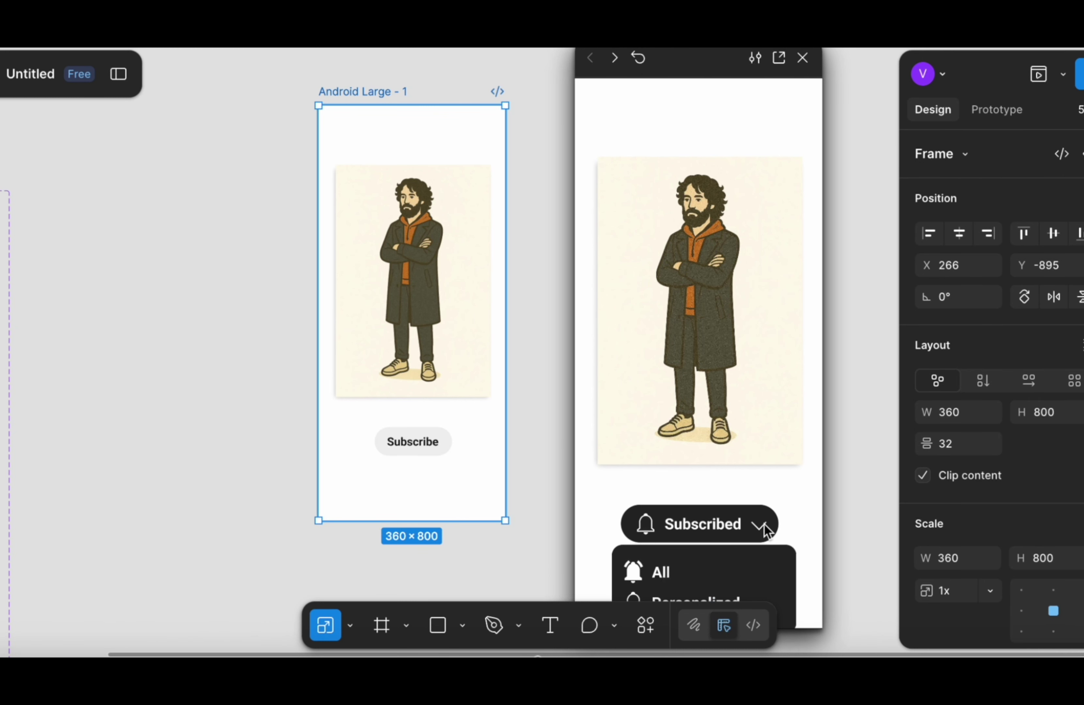
click(674, 585)
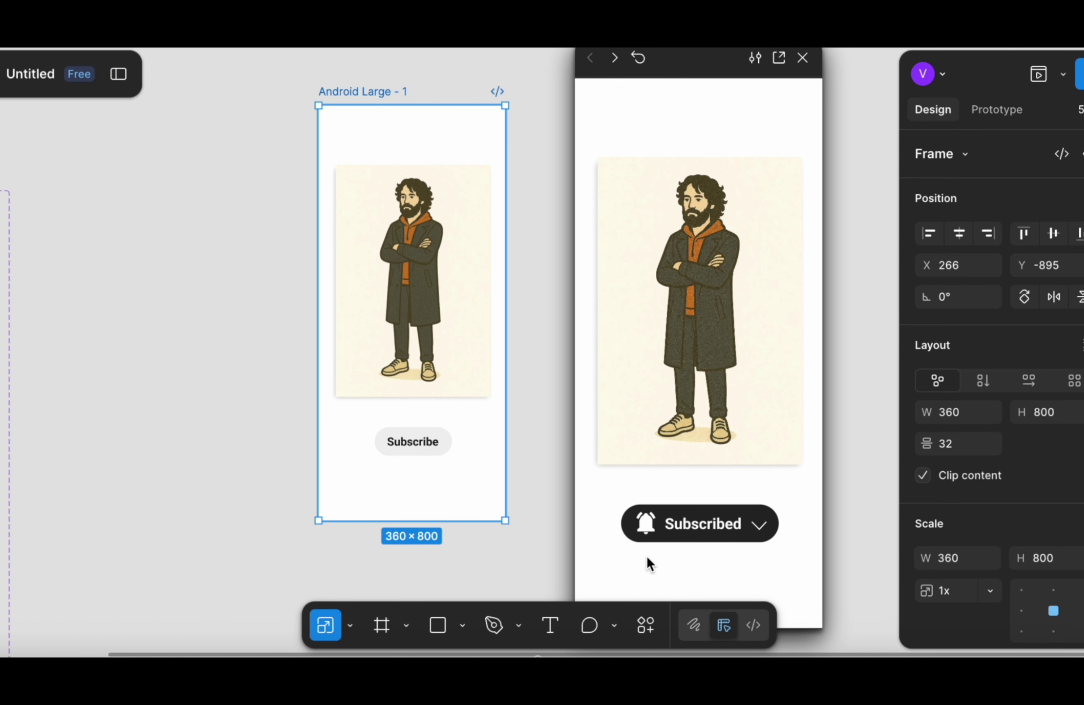